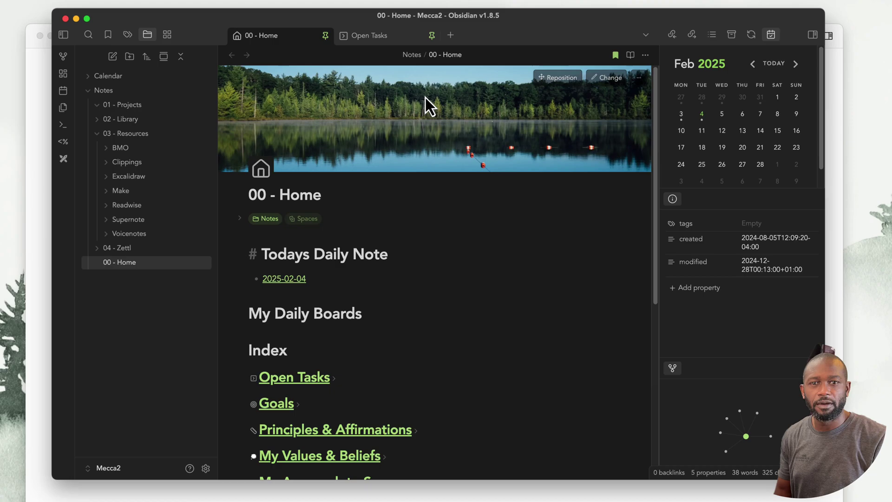
Bring the Home whiteboard window in front of the Obsidian vault
{"action": "key", "text": "super+Tab"}
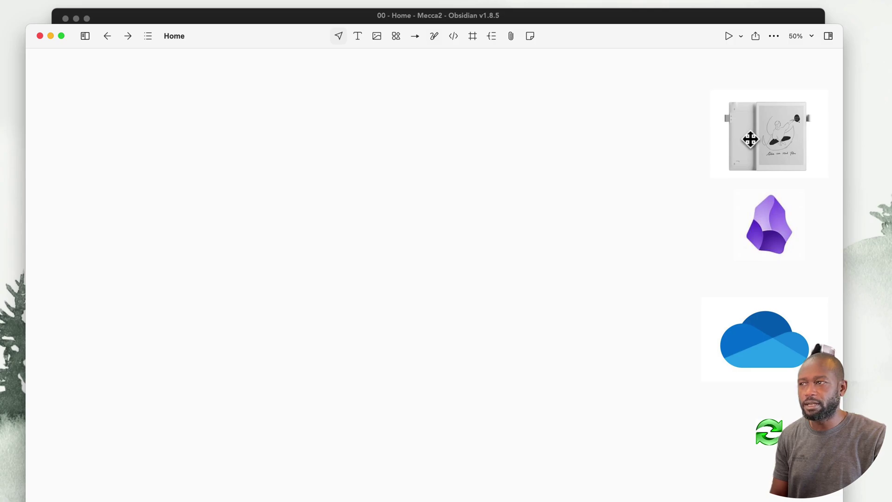
Lay out the tablet at left, the Obsidian logo at centre and the OneDrive cloud above
{"action": "left_click_drag", "start_coordinate": [762, 139], "coordinate": [290, 284]}
{"action": "left_click_drag", "start_coordinate": [772, 225], "coordinate": [526, 285]}
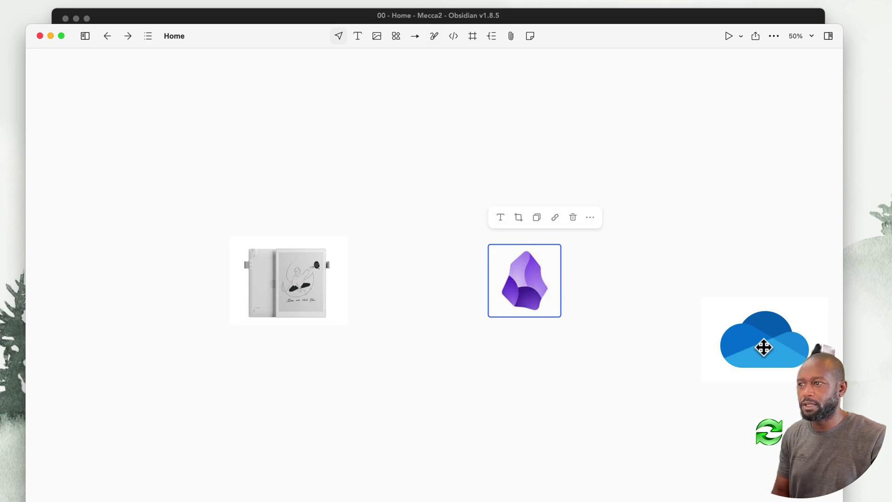
{"action": "left_click_drag", "start_coordinate": [762, 347], "coordinate": [404, 129]}
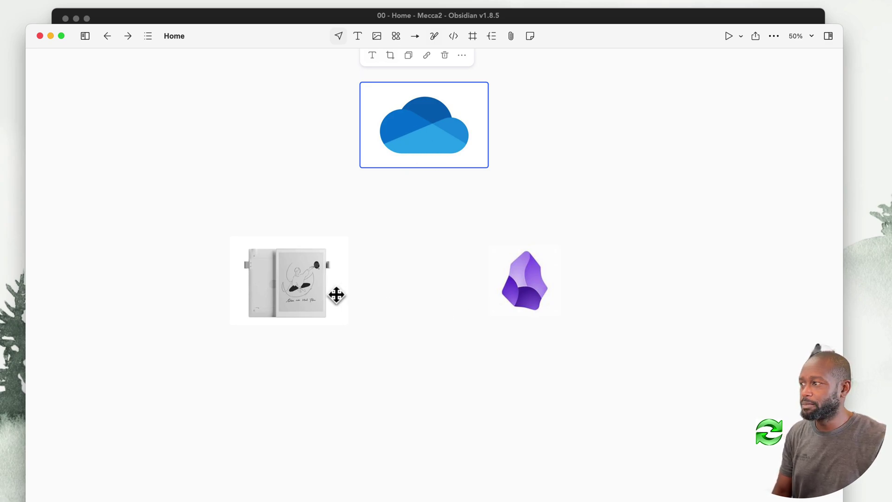
{"action": "left_click", "coordinate": [529, 301]}
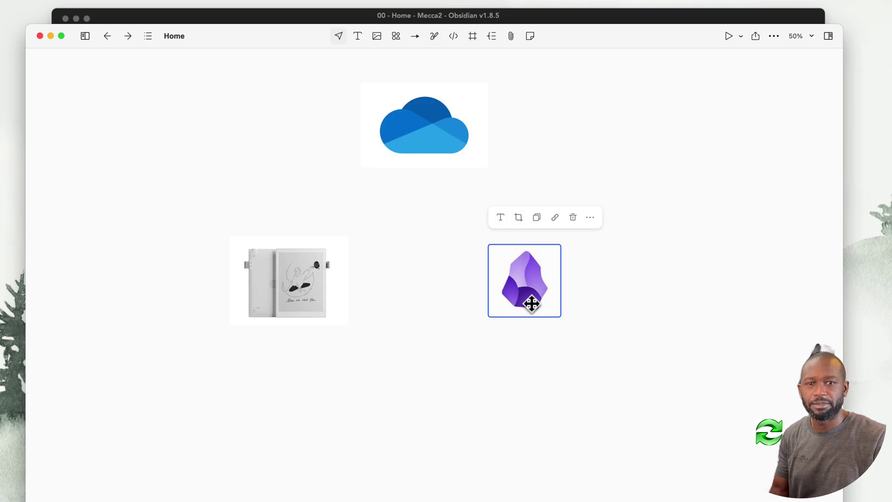
{"action": "left_click", "coordinate": [281, 270]}
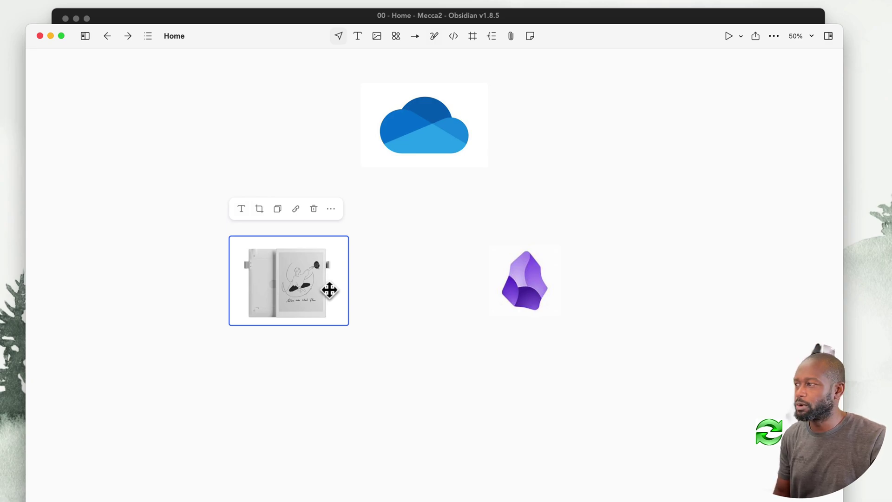
Lower the tablet slightly and draw an arrow from its top to the OneDrive cloud
{"action": "left_click_drag", "start_coordinate": [289, 274], "coordinate": [287, 289]}
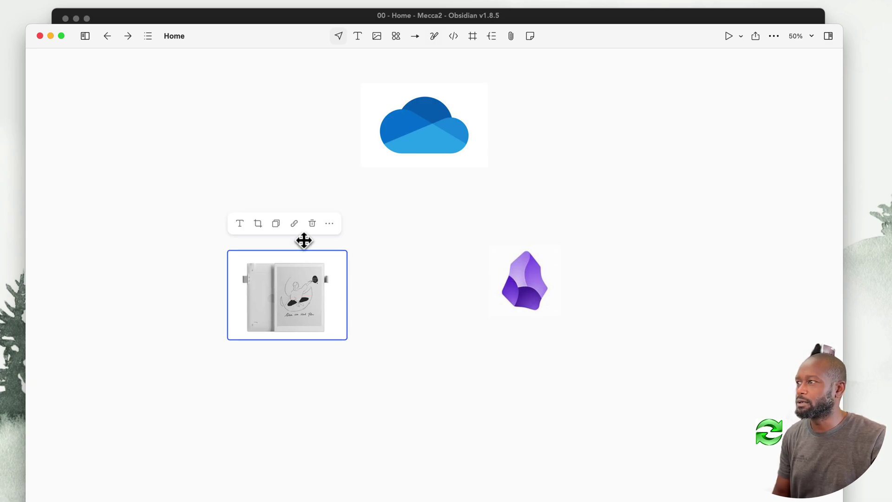
{"action": "left_click", "coordinate": [416, 35]}
{"action": "mouse_move", "coordinate": [290, 251]}
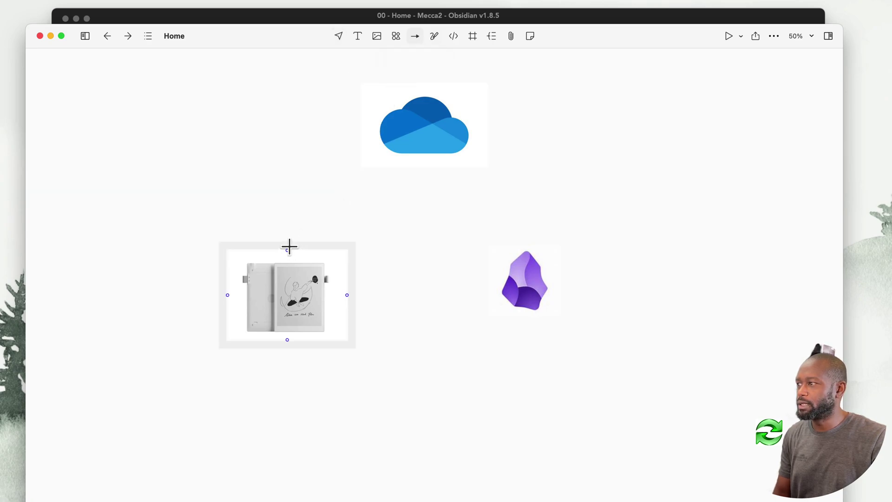
{"action": "left_click_drag", "start_coordinate": [289, 246], "coordinate": [355, 124]}
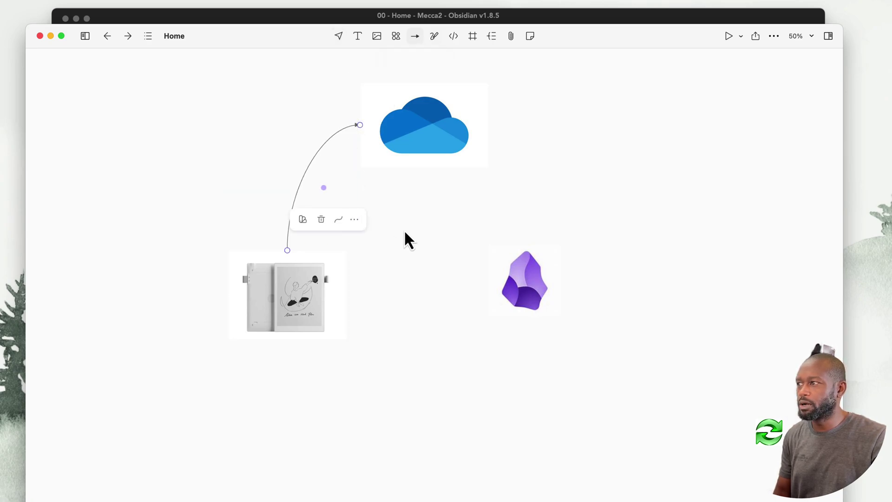
{"action": "left_click", "coordinate": [405, 232]}
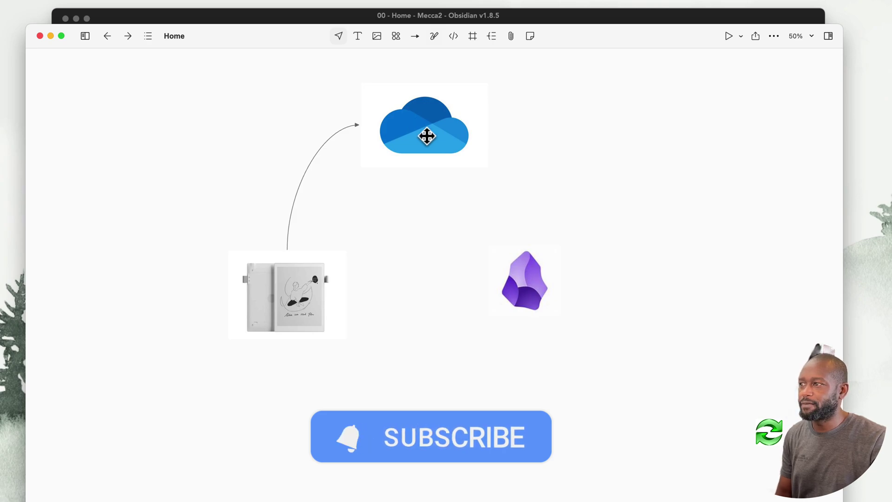
Draw an arrow from the OneDrive cloud to the Obsidian logo's top and place the sync icon on it
{"action": "left_click_drag", "start_coordinate": [527, 256], "coordinate": [546, 270]}
{"action": "left_click", "coordinate": [415, 37]}
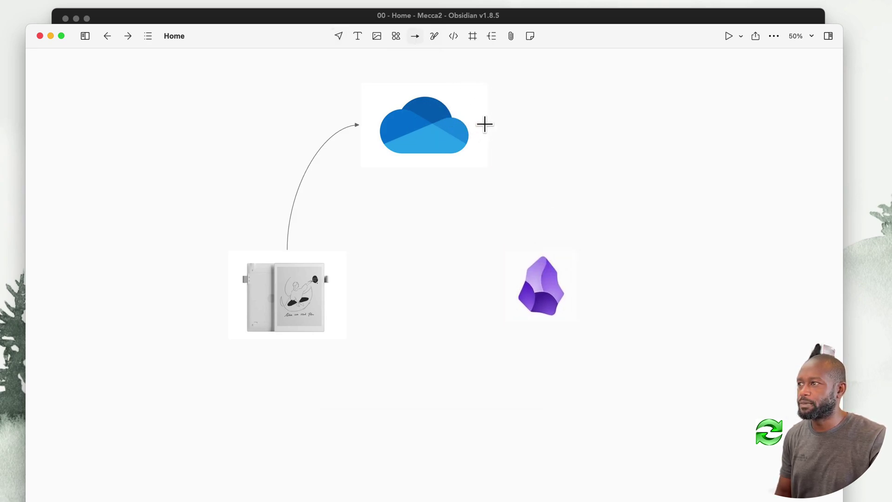
{"action": "left_click_drag", "start_coordinate": [488, 120], "coordinate": [553, 260]}
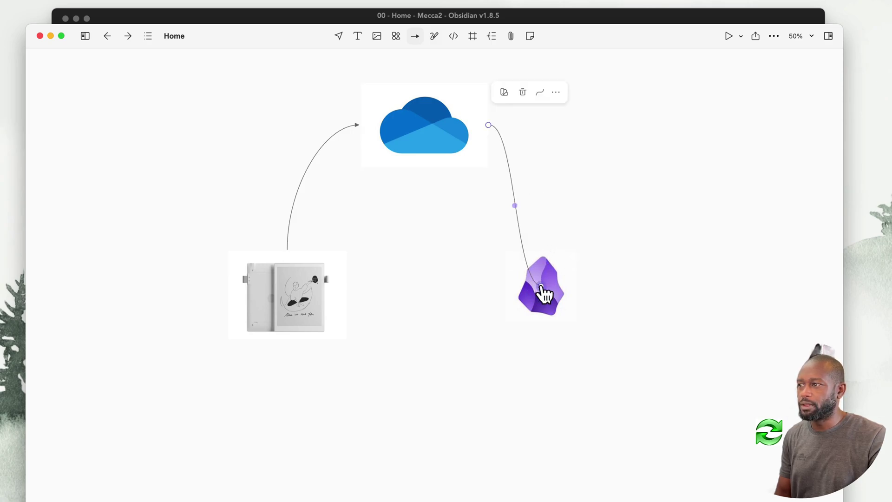
{"action": "left_click_drag", "start_coordinate": [541, 293], "coordinate": [546, 253]}
{"action": "left_click", "coordinate": [550, 251]}
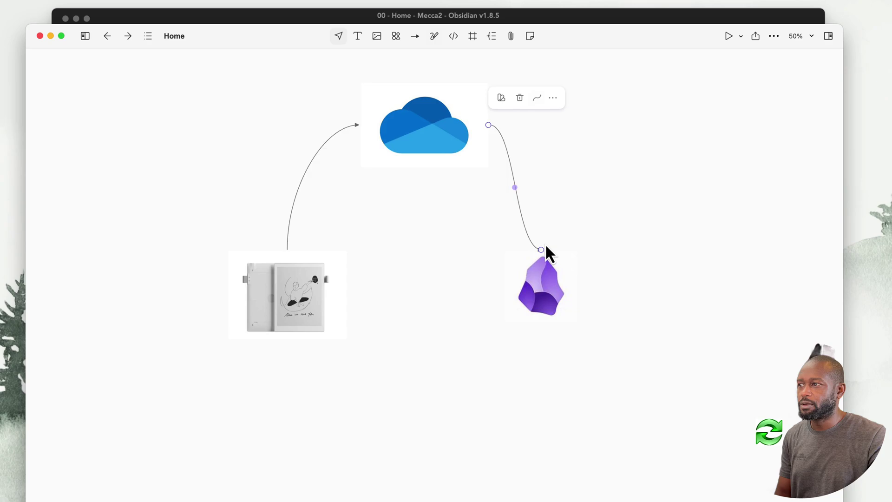
{"action": "left_click", "coordinate": [651, 210]}
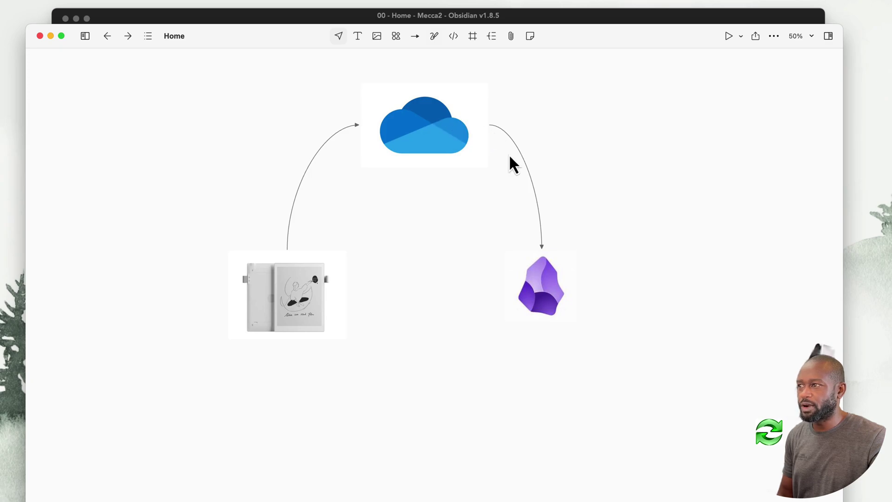
{"action": "left_click_drag", "start_coordinate": [767, 431], "coordinate": [529, 182]}
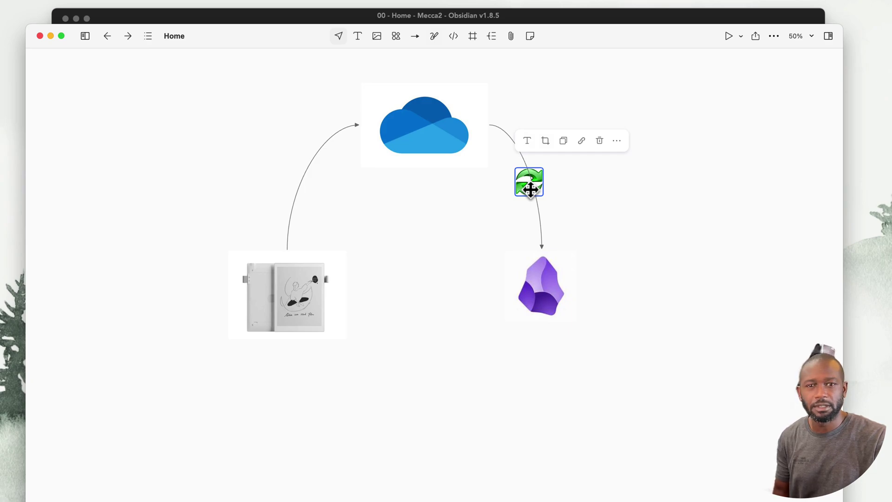
Add a 'freefilesync' text label beside the green sync icon
{"action": "left_click", "coordinate": [357, 36]}
{"action": "left_click", "coordinate": [563, 177]}
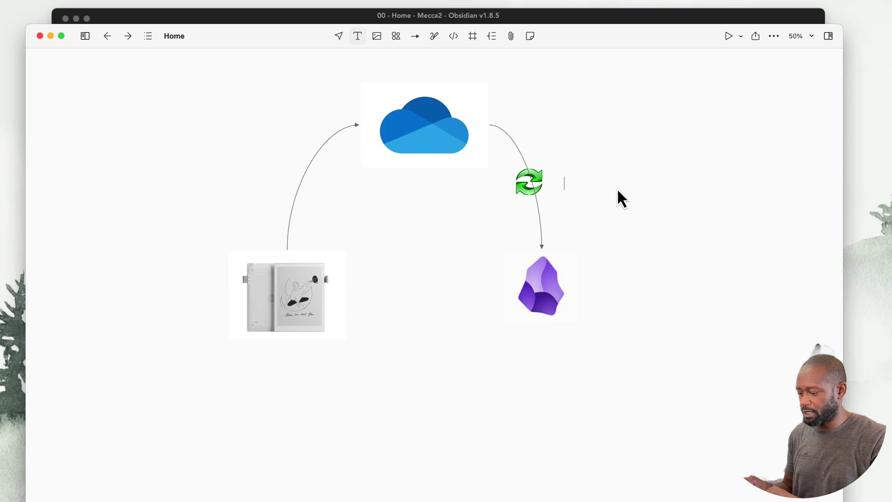
{"action": "type", "text": "freefl"}
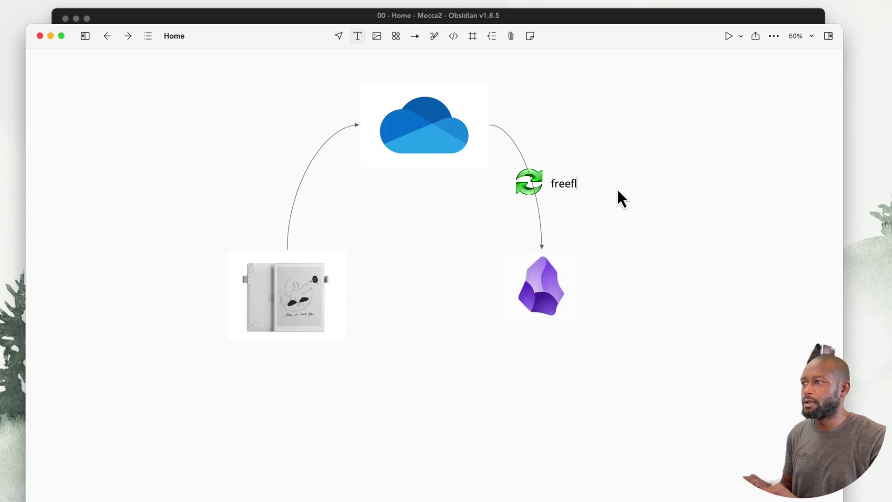
{"action": "key", "text": "BackSpace"}
{"action": "type", "text": "ilesyn"}
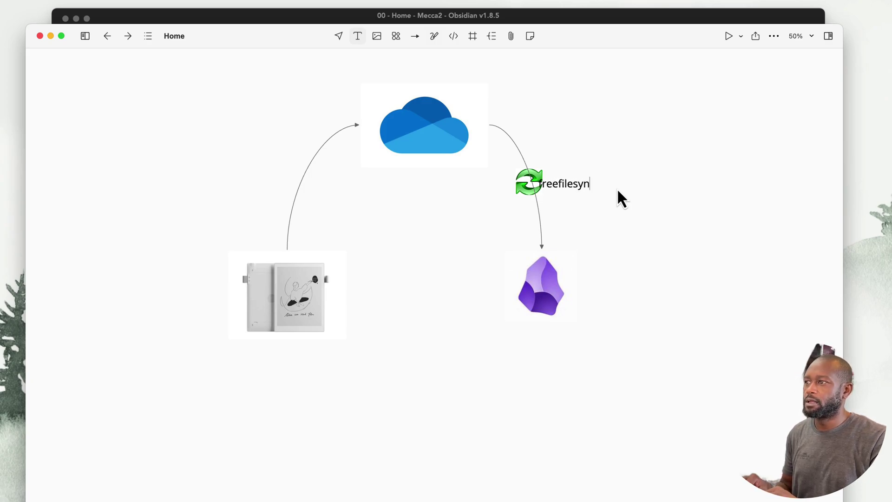
{"action": "type", "text": "c"}
{"action": "key", "text": "Escape"}
{"action": "left_click", "coordinate": [586, 228]}
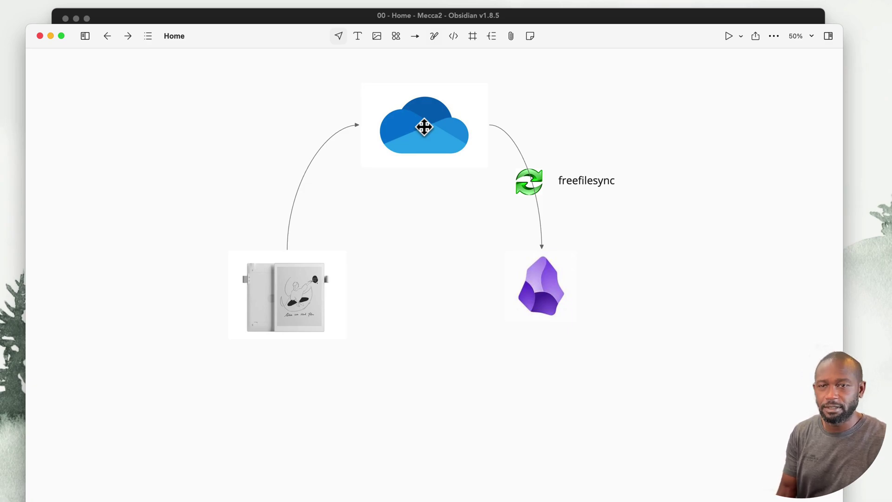
Draw an arrow from the OneDrive cloud to the tablet's top edge, then switch back to Obsidian
{"action": "left_click", "coordinate": [415, 35]}
{"action": "left_click_drag", "start_coordinate": [356, 116], "coordinate": [282, 256]}
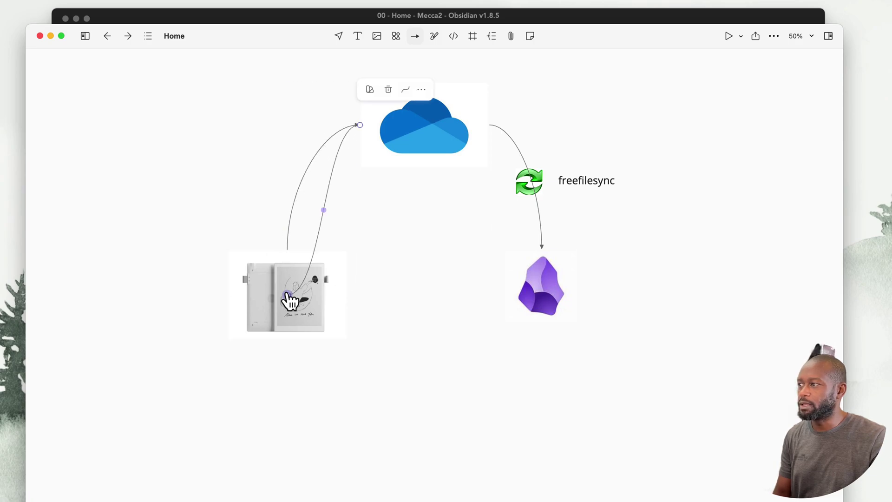
{"action": "left_click_drag", "start_coordinate": [287, 295], "coordinate": [286, 255]}
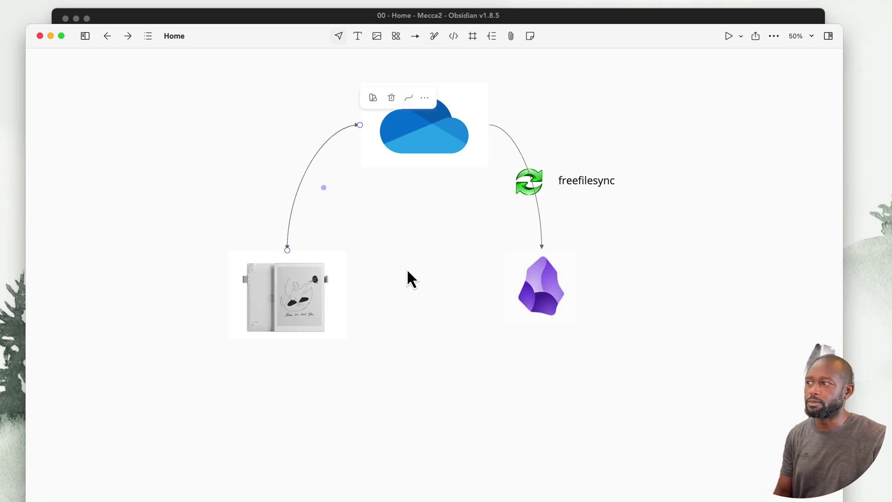
{"action": "left_click", "coordinate": [444, 285]}
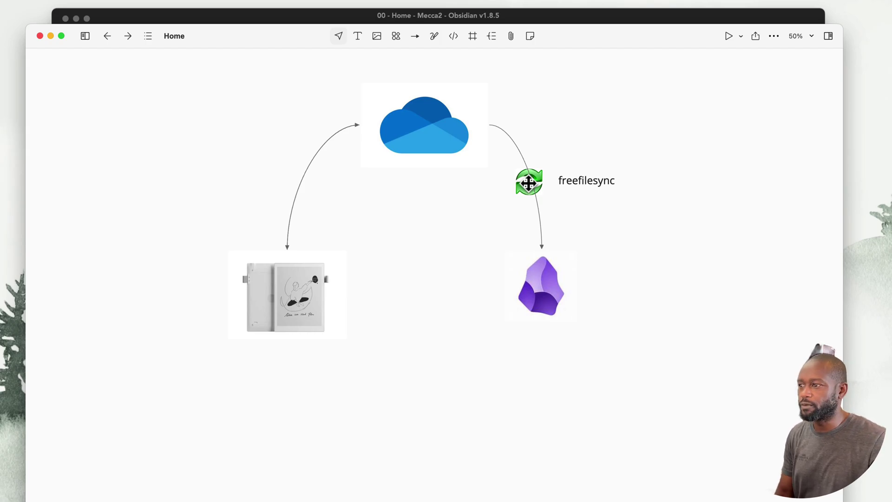
{"action": "key", "text": "super+grave"}
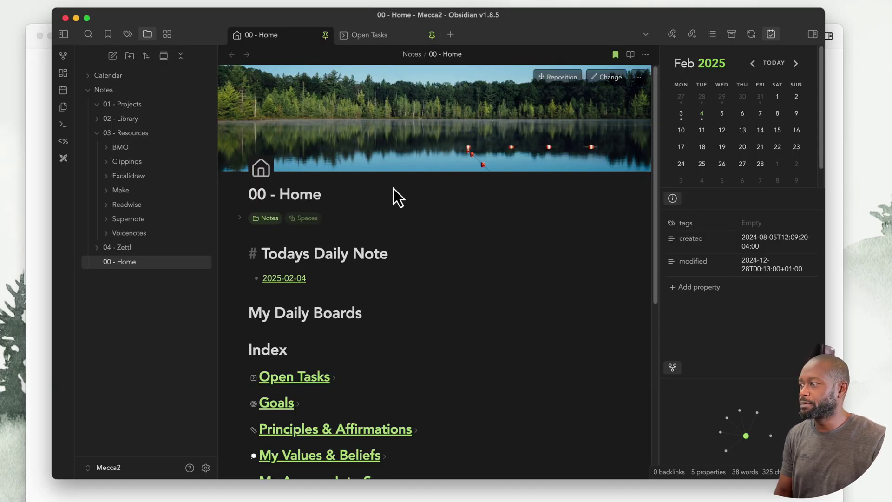
{"action": "left_click", "coordinate": [206, 468]}
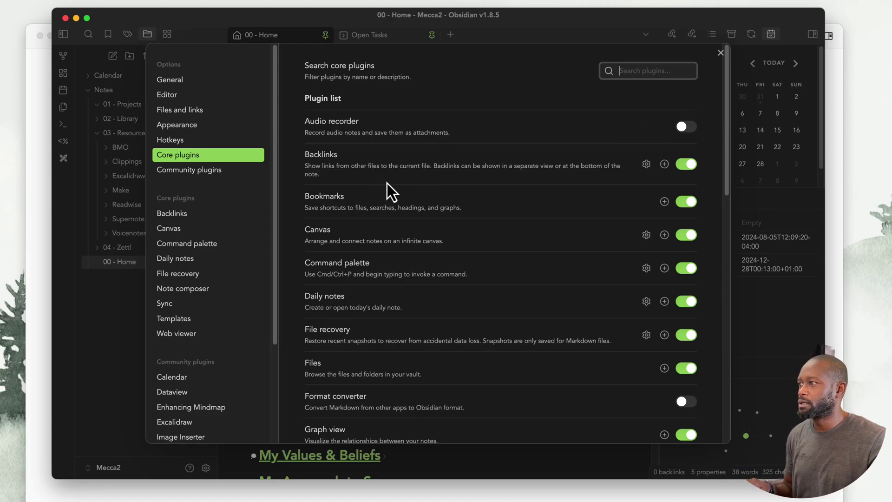
{"action": "left_click", "coordinate": [192, 172]}
{"action": "left_click", "coordinate": [678, 104]}
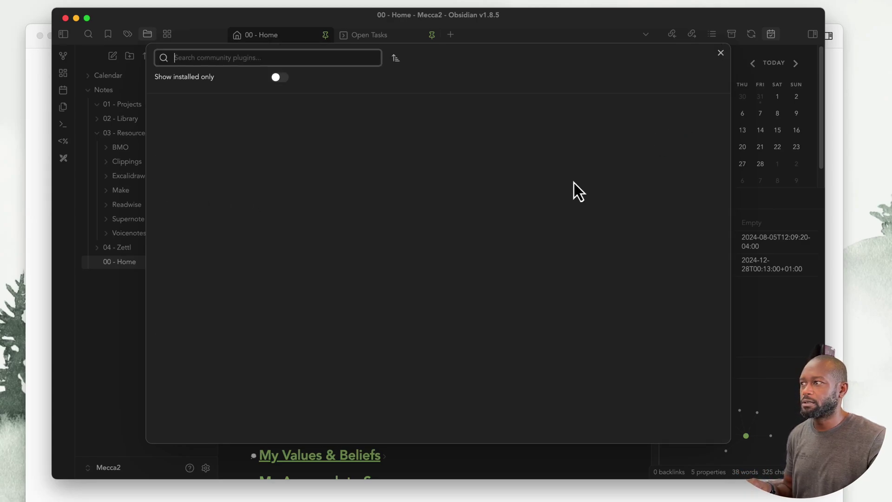
{"action": "type", "text": "supernote"}
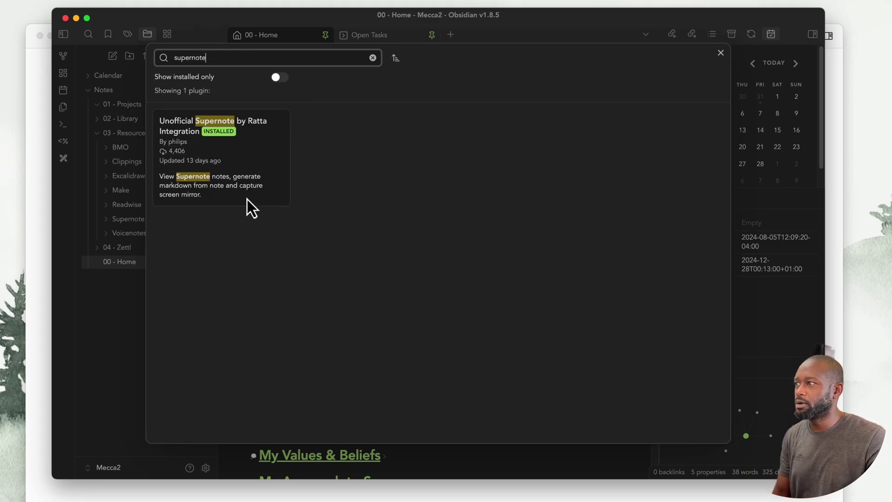
{"action": "left_click", "coordinate": [233, 174]}
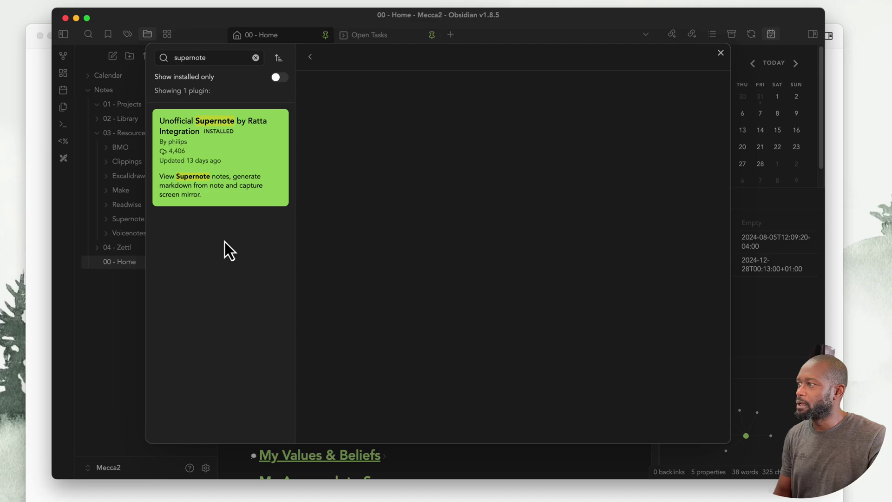
{"action": "left_click", "coordinate": [344, 201]}
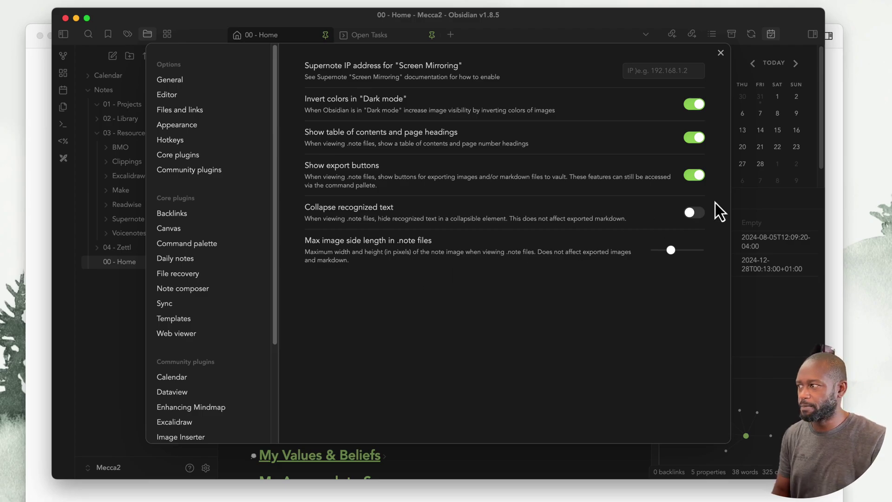
{"action": "key", "text": "Escape"}
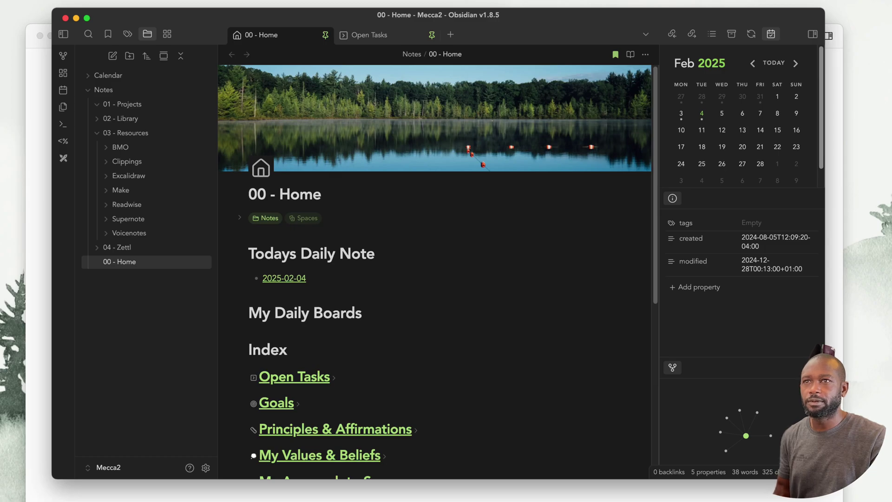
{"action": "left_click", "coordinate": [832, 42]}
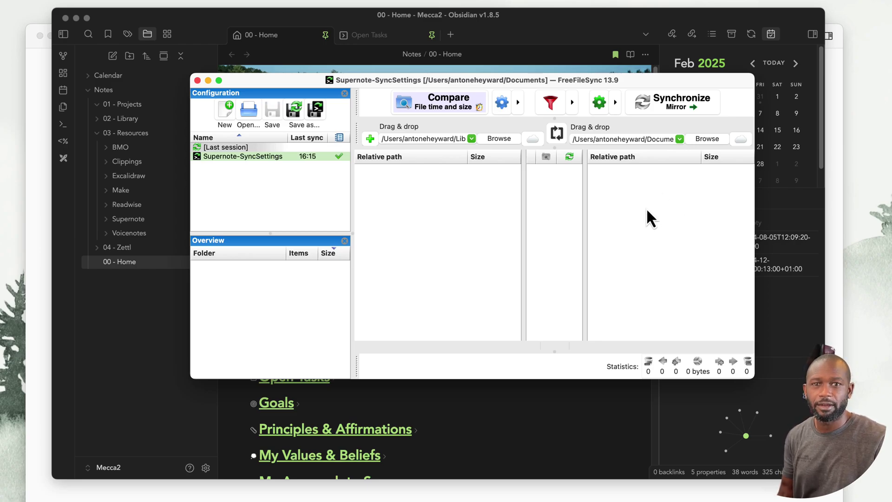
{"action": "left_click", "coordinate": [518, 27]}
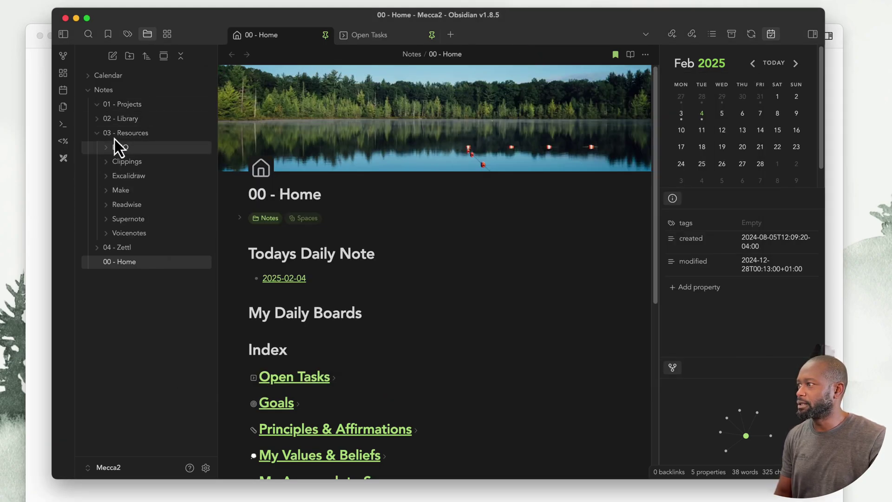
Expand 03 - Resources > Supernote and open 20250204_Daily Note.note
{"action": "left_click", "coordinate": [98, 135]}
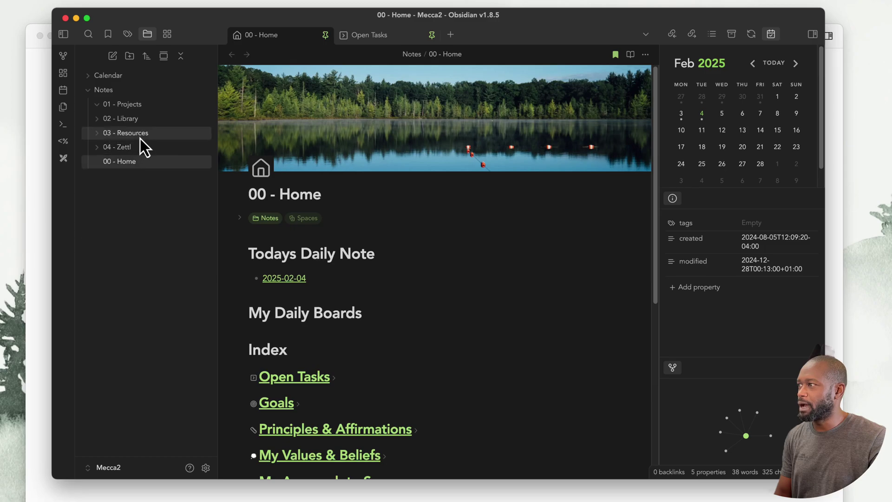
{"action": "left_click", "coordinate": [97, 134]}
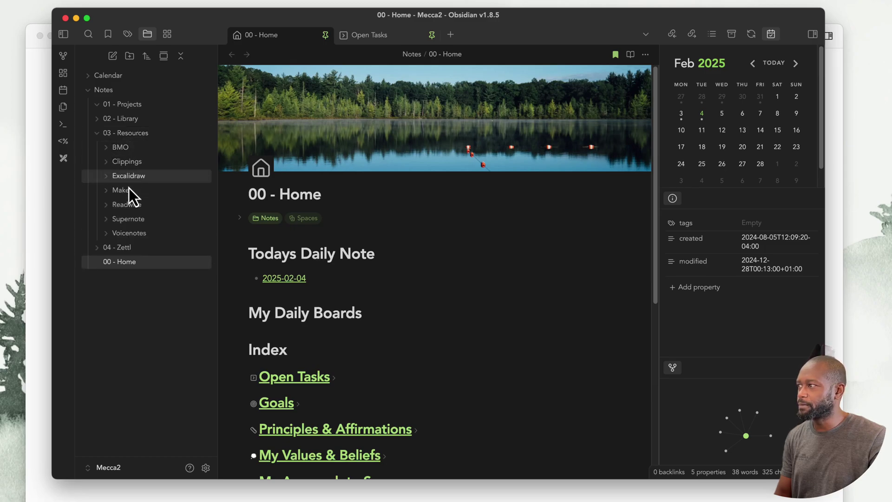
{"action": "left_click", "coordinate": [126, 219]}
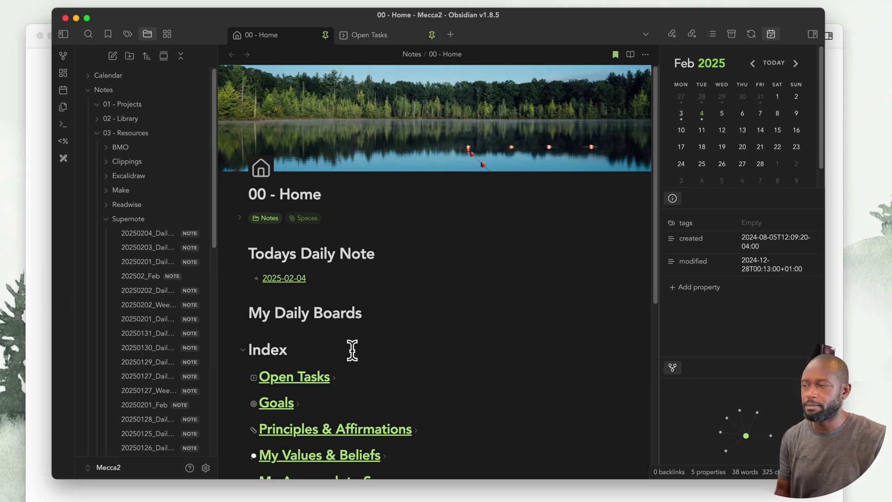
{"action": "left_click", "coordinate": [156, 236]}
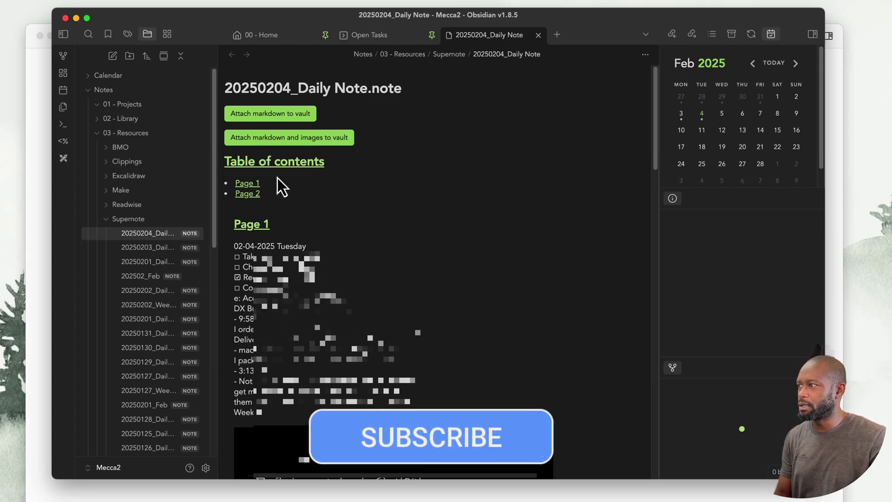
{"action": "left_click", "coordinate": [255, 193]}
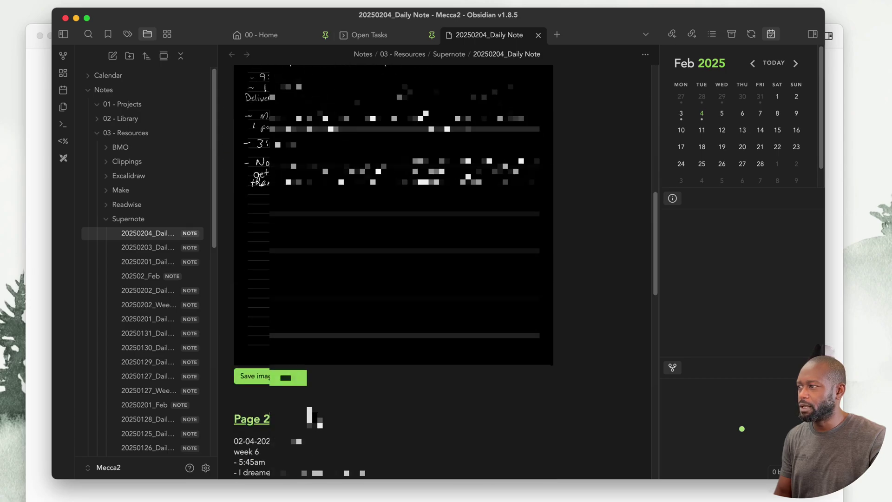
{"action": "scroll", "coordinate": [332, 395], "scroll_direction": "up", "scroll_amount": 15}
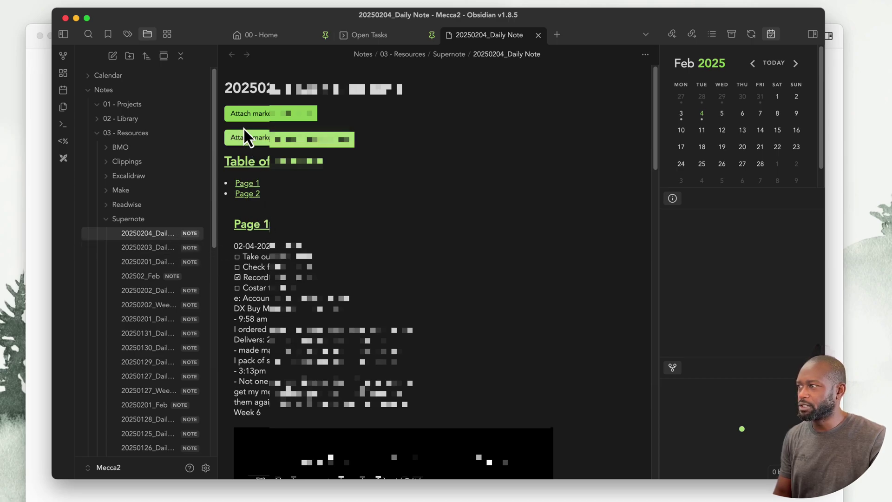
{"action": "scroll", "coordinate": [332, 358], "scroll_direction": "down", "scroll_amount": 6}
{"action": "scroll", "coordinate": [335, 372], "scroll_direction": "down", "scroll_amount": 5}
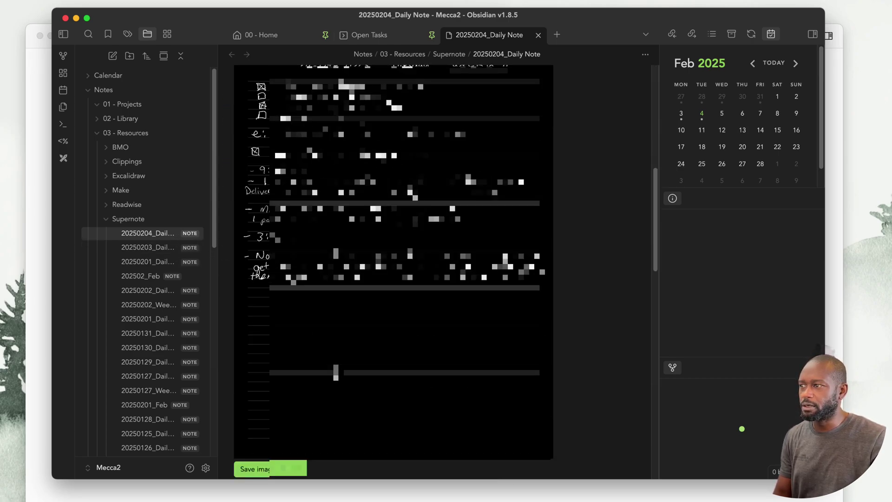
{"action": "scroll", "coordinate": [336, 365], "scroll_direction": "up", "scroll_amount": 6}
{"action": "scroll", "coordinate": [335, 361], "scroll_direction": "up", "scroll_amount": 5}
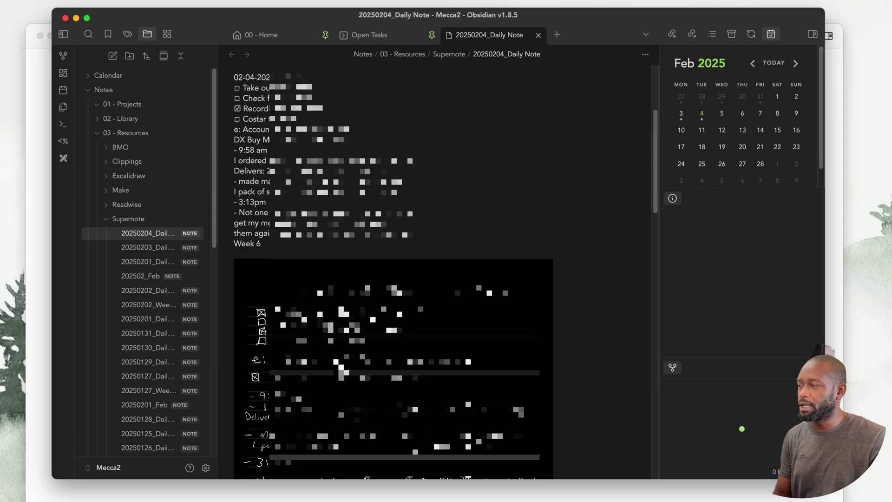
{"action": "scroll", "coordinate": [335, 361], "scroll_direction": "down", "scroll_amount": 5}
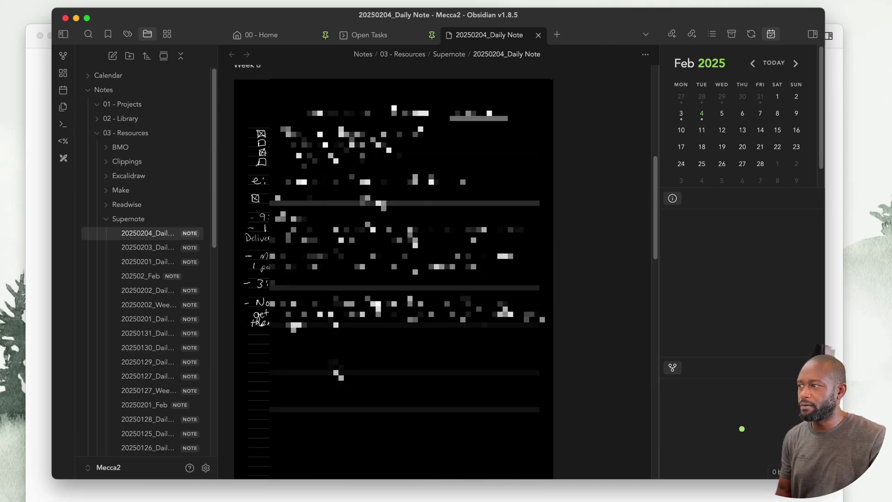
{"action": "scroll", "coordinate": [336, 362], "scroll_direction": "up", "scroll_amount": 2}
{"action": "scroll", "coordinate": [264, 231], "scroll_direction": "up", "scroll_amount": 8}
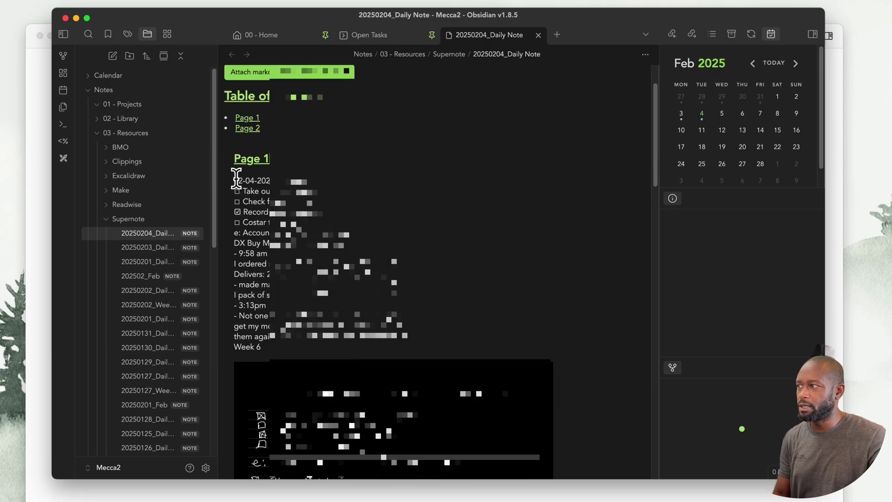
{"action": "left_click_drag", "start_coordinate": [234, 177], "coordinate": [278, 359]}
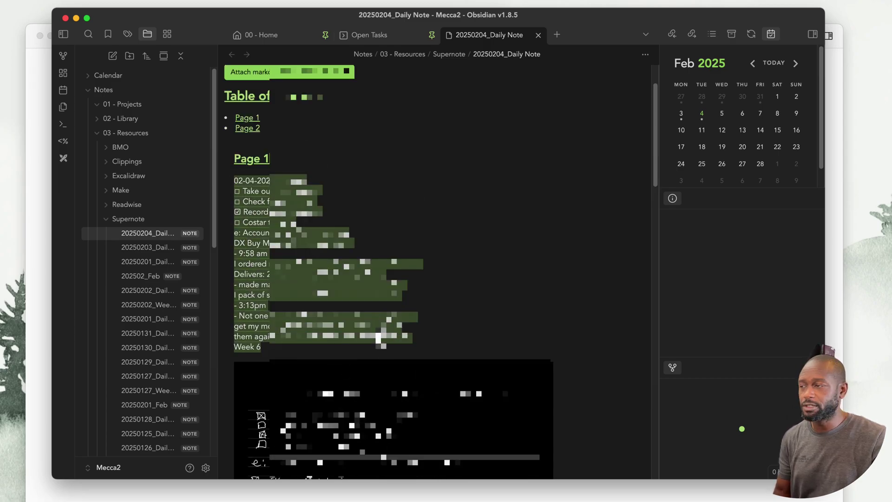
{"action": "left_click", "coordinate": [299, 318]}
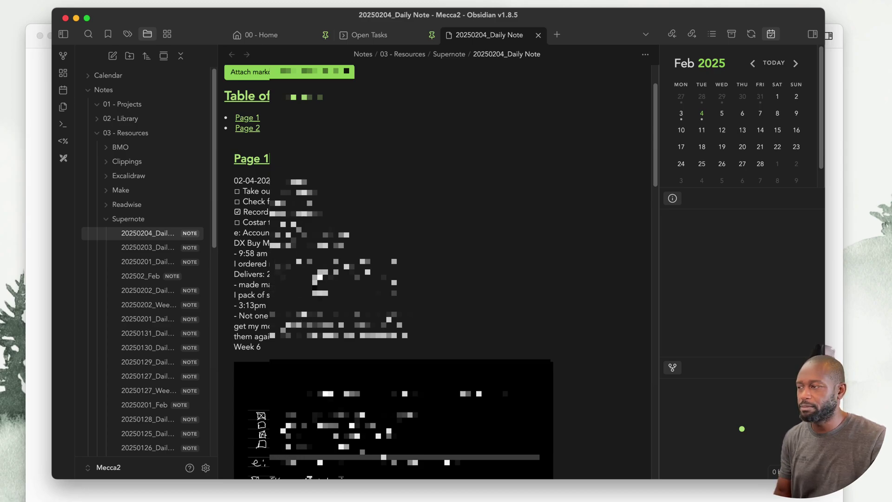
{"action": "left_click_drag", "start_coordinate": [268, 357], "coordinate": [234, 180]}
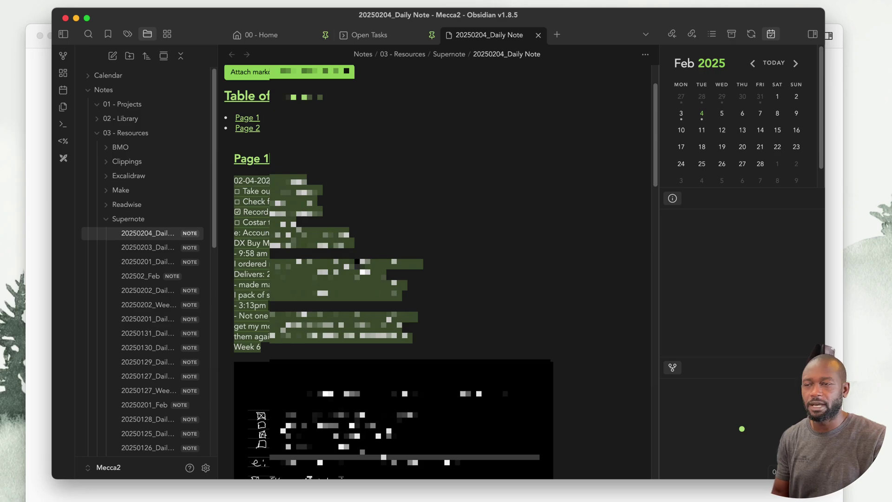
{"action": "scroll", "coordinate": [348, 400], "scroll_direction": "down", "scroll_amount": 5}
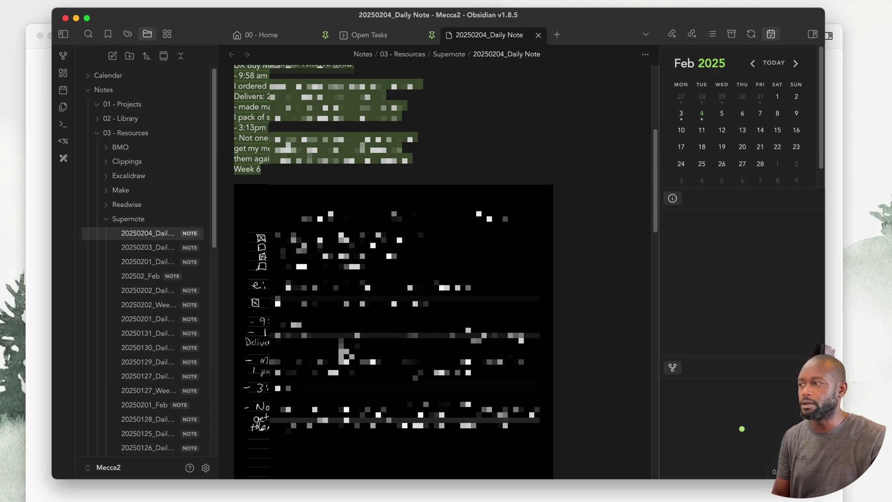
{"action": "scroll", "coordinate": [393, 270], "scroll_direction": "down", "scroll_amount": 3}
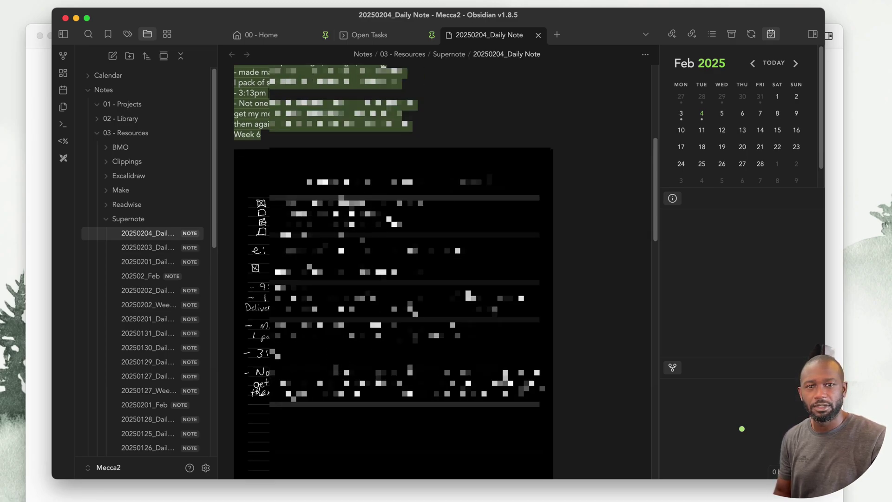
{"action": "scroll", "coordinate": [393, 272], "scroll_direction": "up", "scroll_amount": 3}
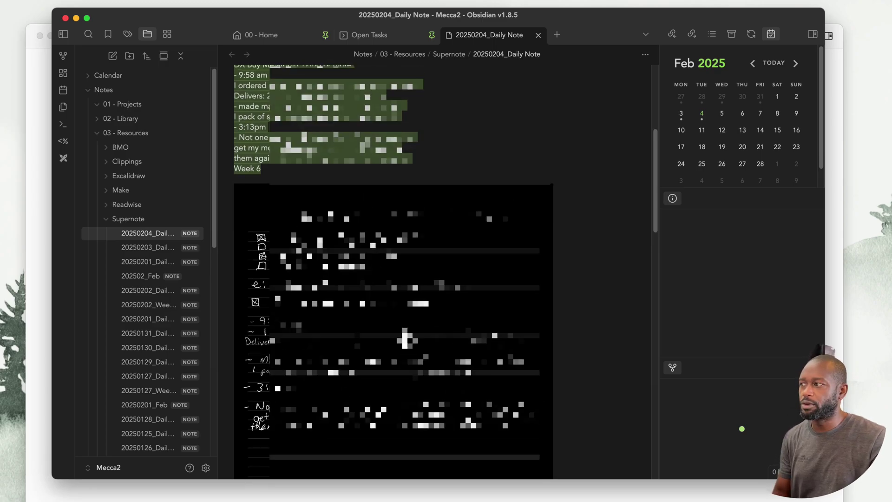
{"action": "scroll", "coordinate": [393, 272], "scroll_direction": "up", "scroll_amount": 8}
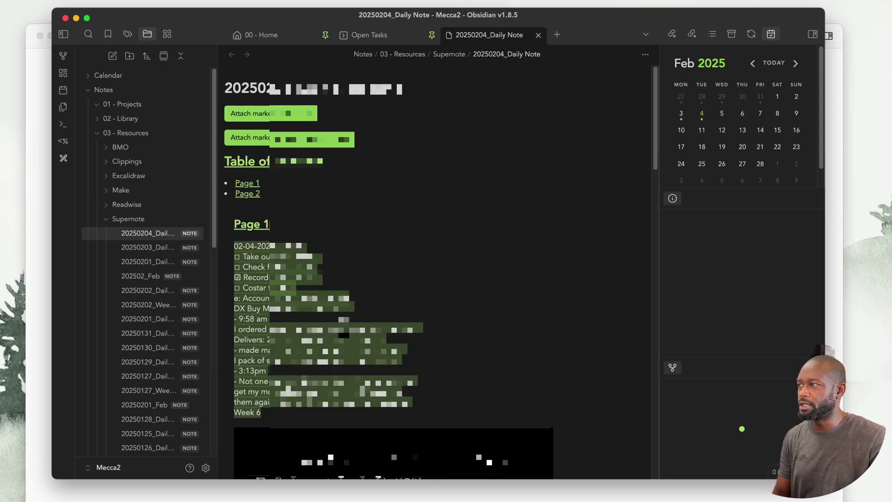
{"action": "left_click", "coordinate": [365, 277]}
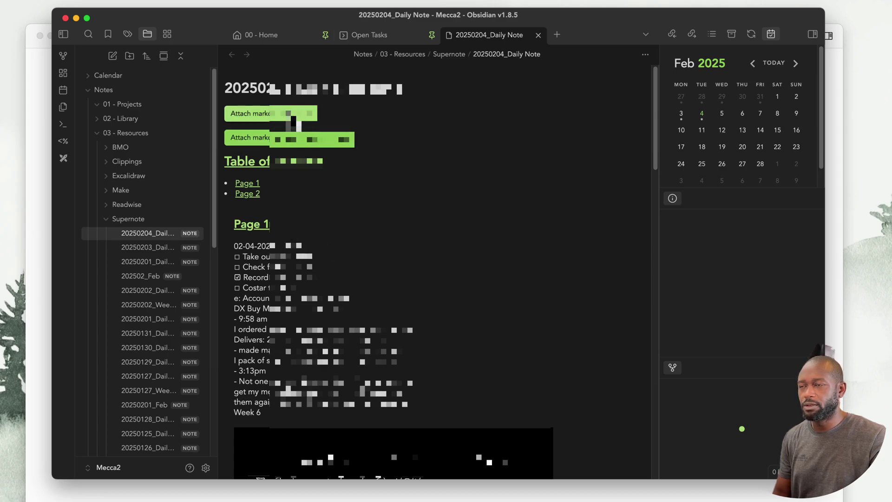
Attach a markdown copy of the 20250204 note to the vault, view it, and return to the .note file
{"action": "left_click", "coordinate": [288, 114]}
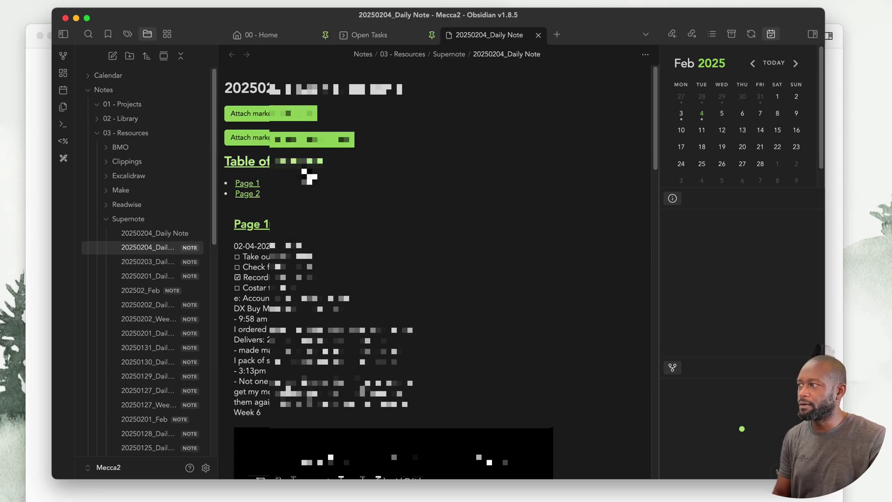
{"action": "left_click", "coordinate": [175, 234]}
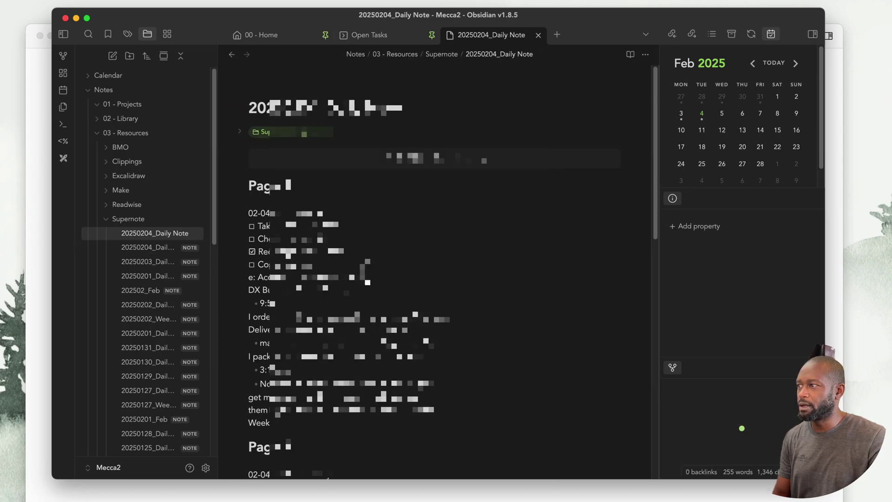
{"action": "scroll", "coordinate": [437, 269], "scroll_direction": "down", "scroll_amount": 15}
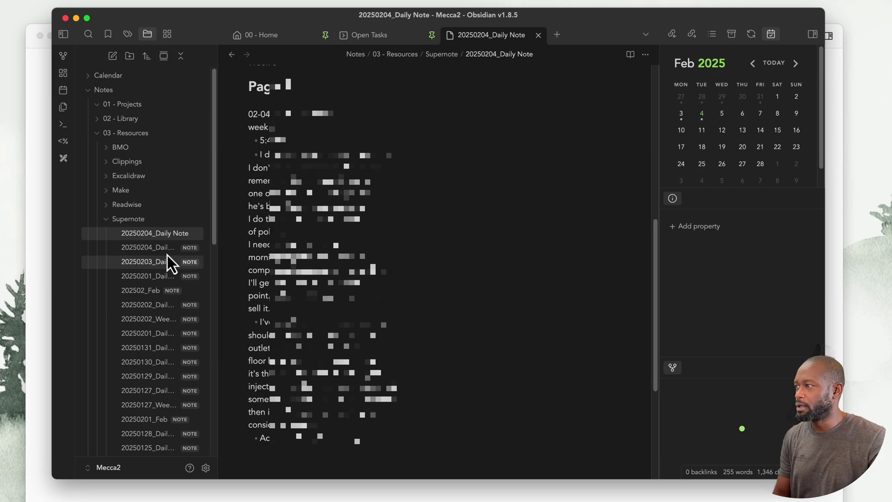
{"action": "left_click", "coordinate": [150, 249]}
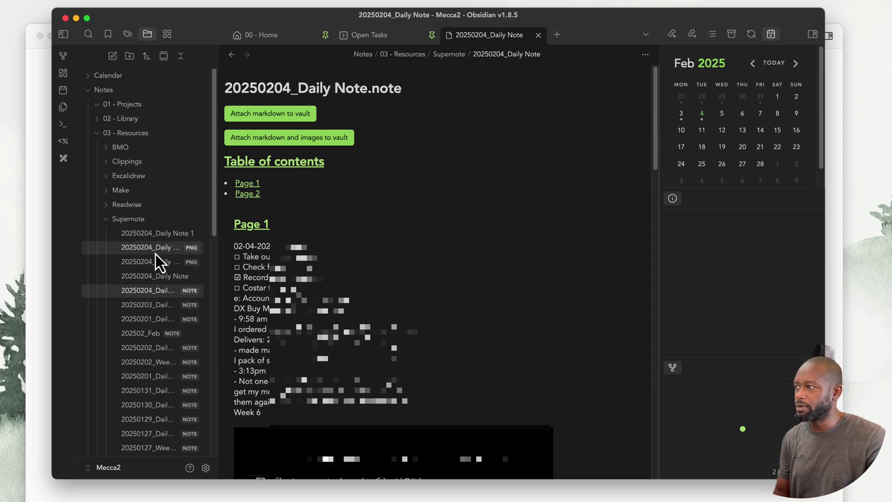
Open 20250204_Daily Note 1 and scroll through its embedded page images and Page 1 text
{"action": "left_click", "coordinate": [155, 234]}
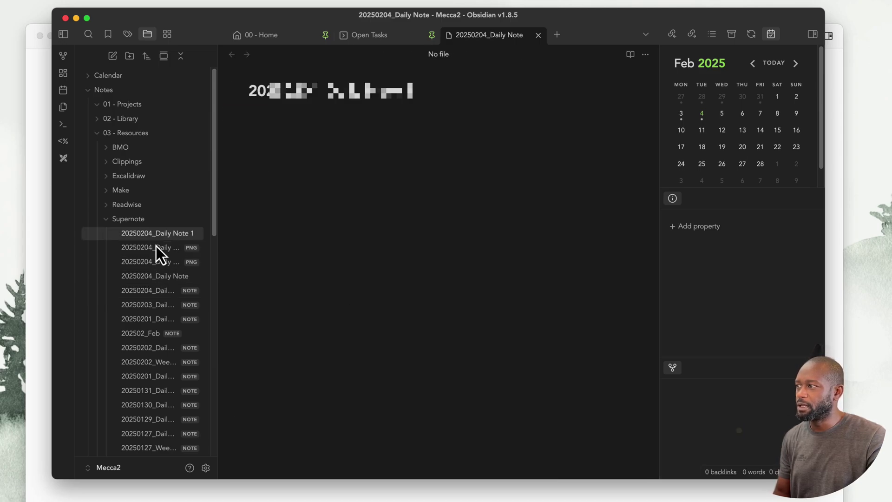
{"action": "scroll", "coordinate": [435, 279], "scroll_direction": "down", "scroll_amount": 5}
{"action": "scroll", "coordinate": [435, 279], "scroll_direction": "down", "scroll_amount": 3}
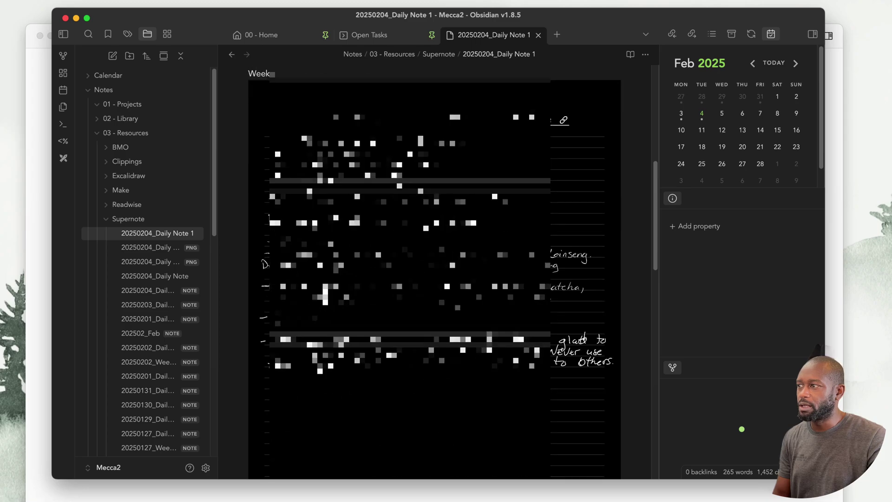
{"action": "scroll", "coordinate": [435, 278], "scroll_direction": "up", "scroll_amount": 3}
{"action": "scroll", "coordinate": [435, 279], "scroll_direction": "up", "scroll_amount": 5}
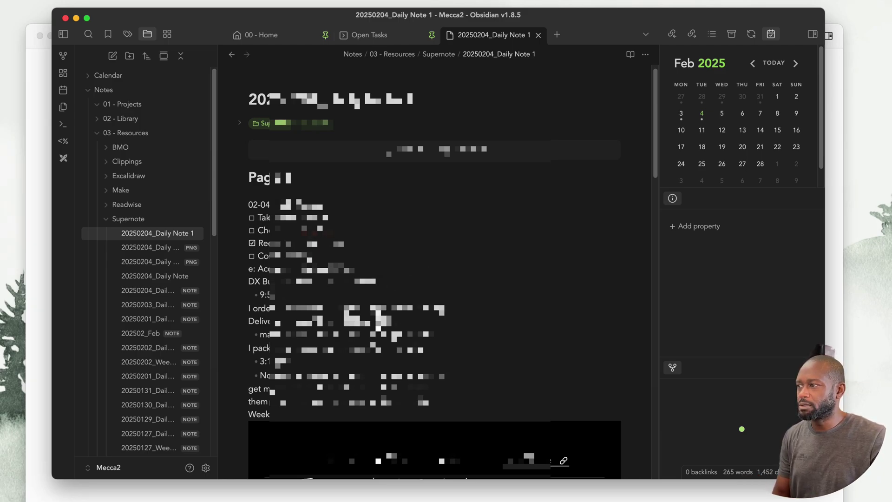
{"action": "scroll", "coordinate": [434, 279], "scroll_direction": "down", "scroll_amount": 8}
{"action": "scroll", "coordinate": [435, 279], "scroll_direction": "down", "scroll_amount": 4}
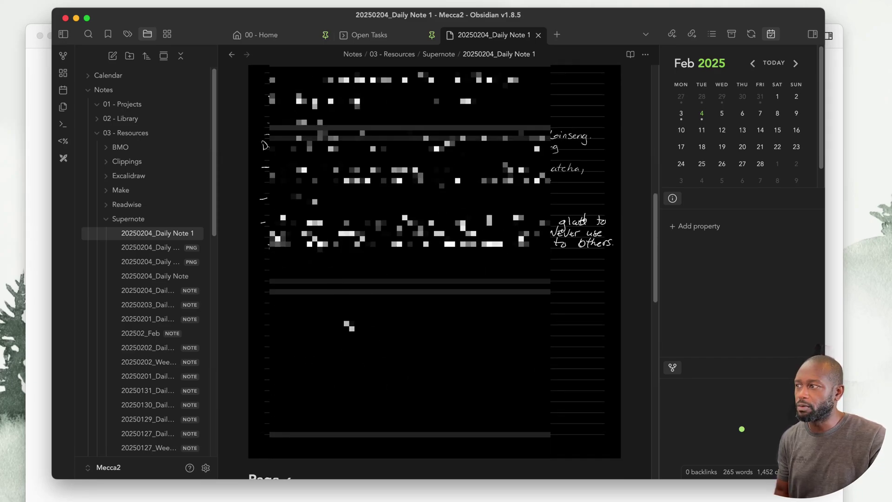
{"action": "scroll", "coordinate": [434, 272], "scroll_direction": "up", "scroll_amount": 8}
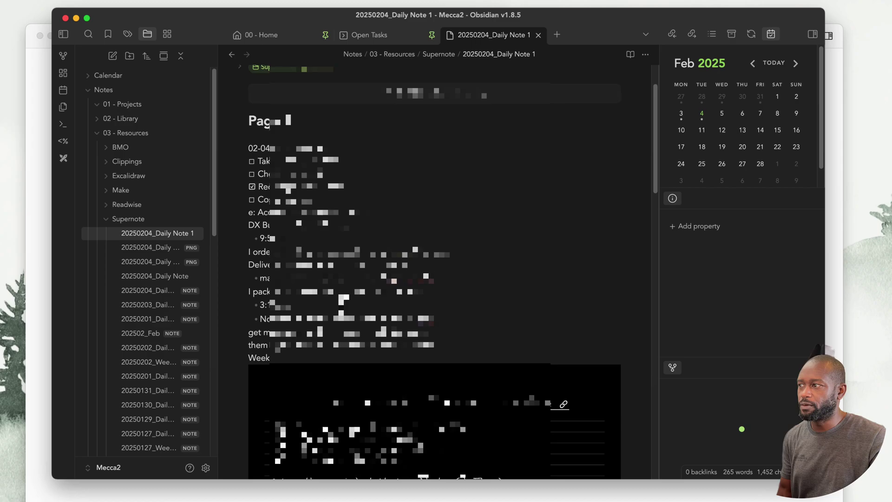
{"action": "scroll", "coordinate": [342, 300], "scroll_direction": "up", "scroll_amount": 3}
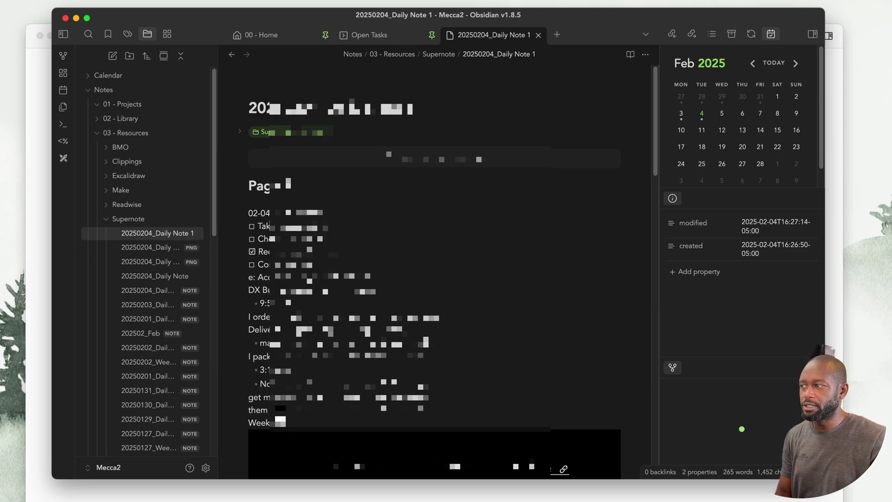
{"action": "left_click_drag", "start_coordinate": [286, 423], "coordinate": [244, 212]}
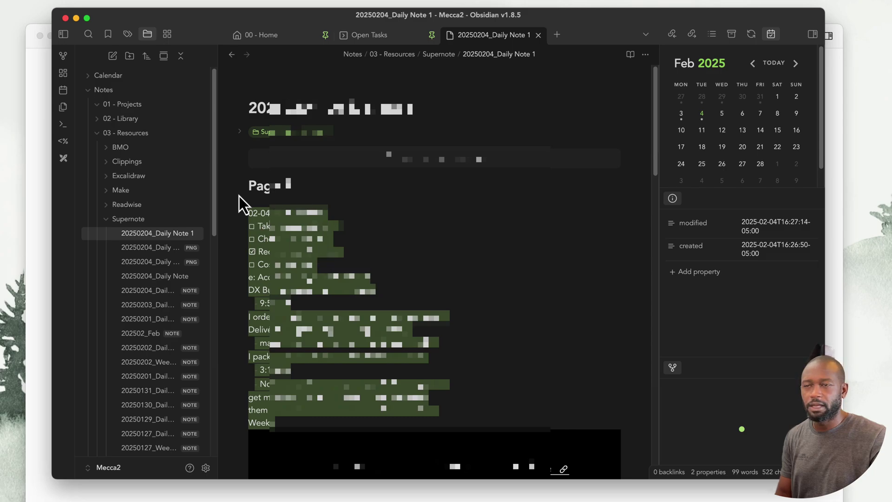
{"action": "left_click", "coordinate": [460, 300]}
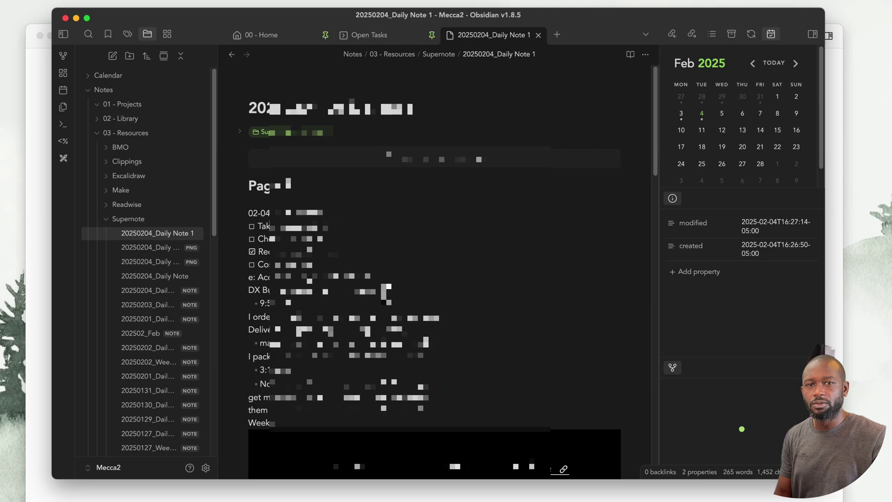
Reopen 20250204_Daily Note.note and select its text from the date through Week 6
{"action": "left_click", "coordinate": [106, 221]}
{"action": "left_click", "coordinate": [105, 220]}
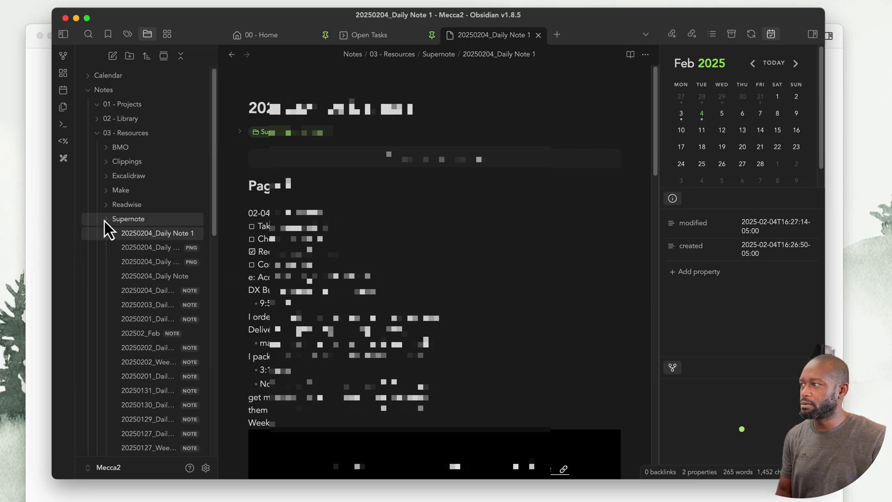
{"action": "left_click", "coordinate": [160, 277]}
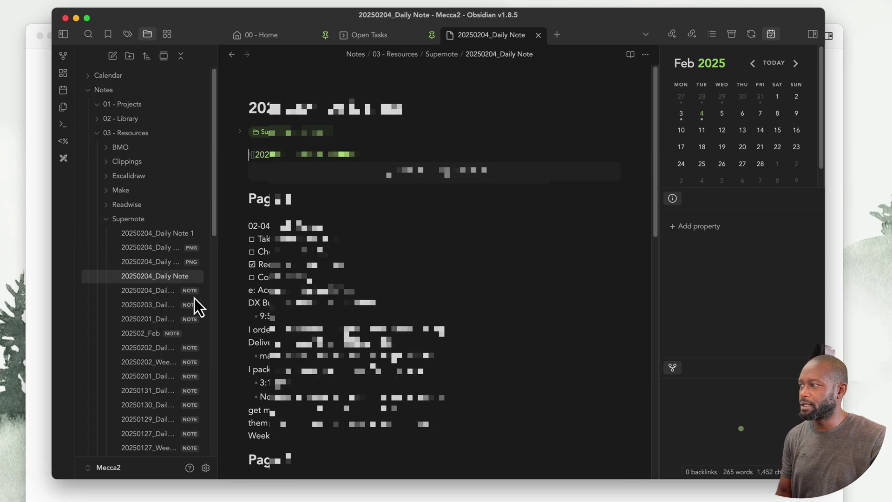
{"action": "key", "text": "Down"}
{"action": "key", "text": "Down"}
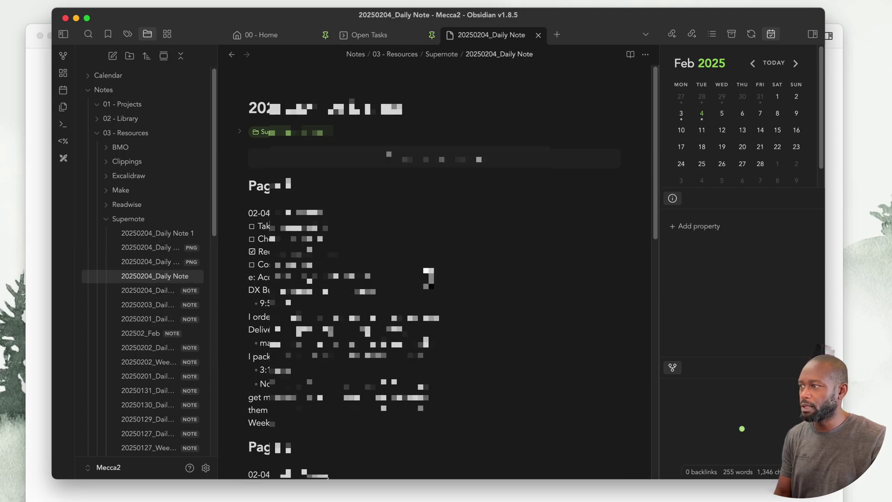
{"action": "left_click", "coordinate": [170, 291]}
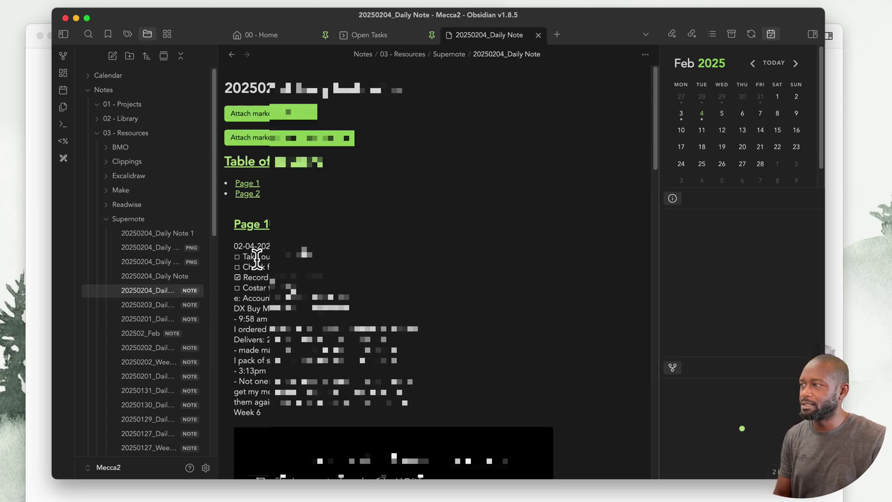
{"action": "left_click_drag", "start_coordinate": [238, 247], "coordinate": [291, 423]}
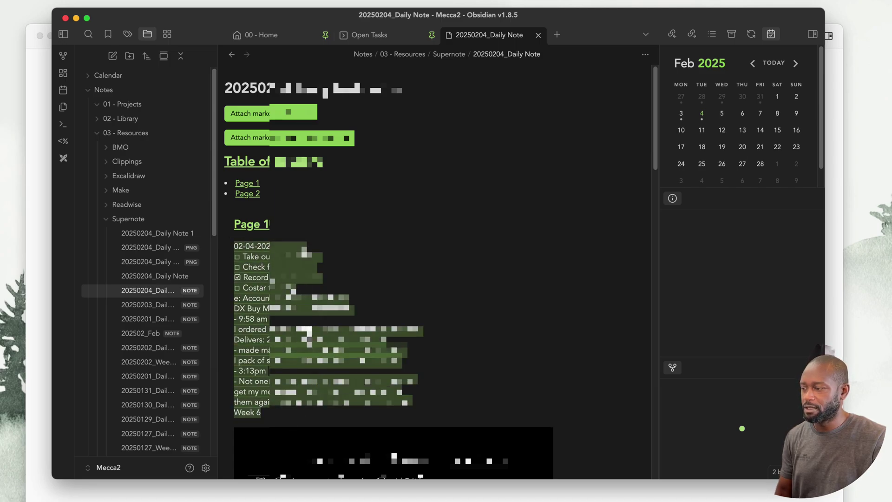
Paste the copied text into 20250204_Daily Note 1 above its first page heading
{"action": "left_click", "coordinate": [168, 234]}
{"action": "left_click", "coordinate": [249, 185]}
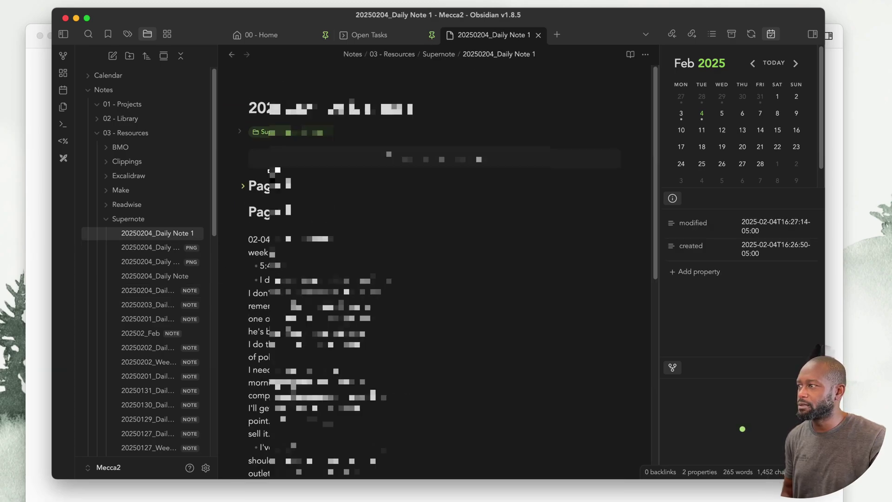
{"action": "key", "text": "Return"}
{"action": "key", "text": "Return"}
{"action": "key", "text": "Return"}
{"action": "key", "text": "Return"}
{"action": "key", "text": "Return"}
{"action": "key", "text": "Return"}
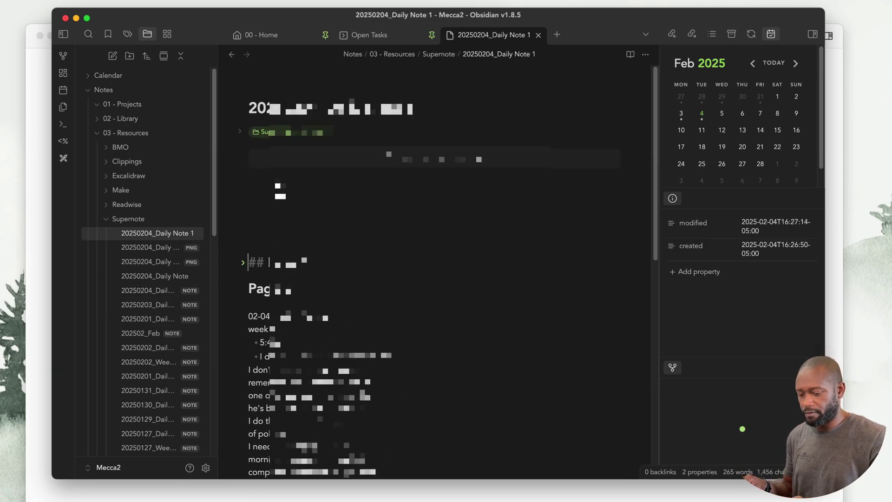
{"action": "key", "text": "Up"}
{"action": "key", "text": "Up"}
{"action": "key", "text": "Up"}
{"action": "key", "text": "Up"}
{"action": "key", "text": "Up"}
{"action": "key", "text": "Up"}
{"action": "key", "text": "super+v"}
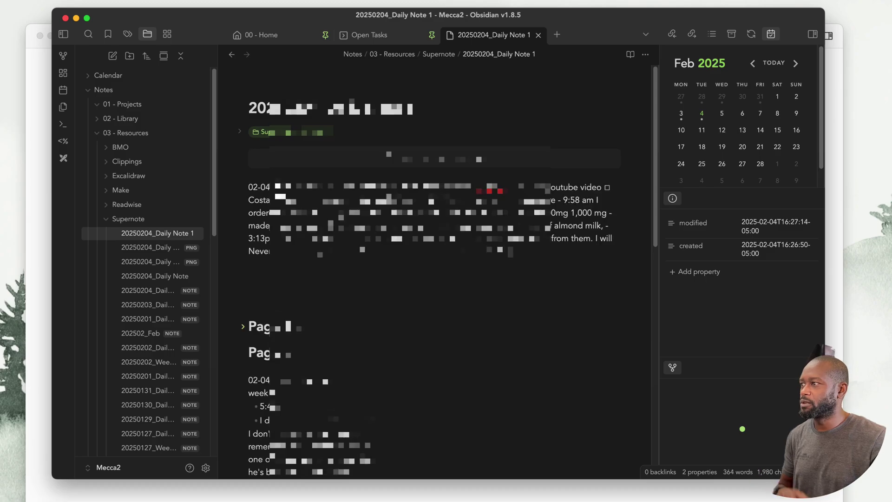
{"action": "left_click_drag", "start_coordinate": [508, 253], "coordinate": [242, 197]}
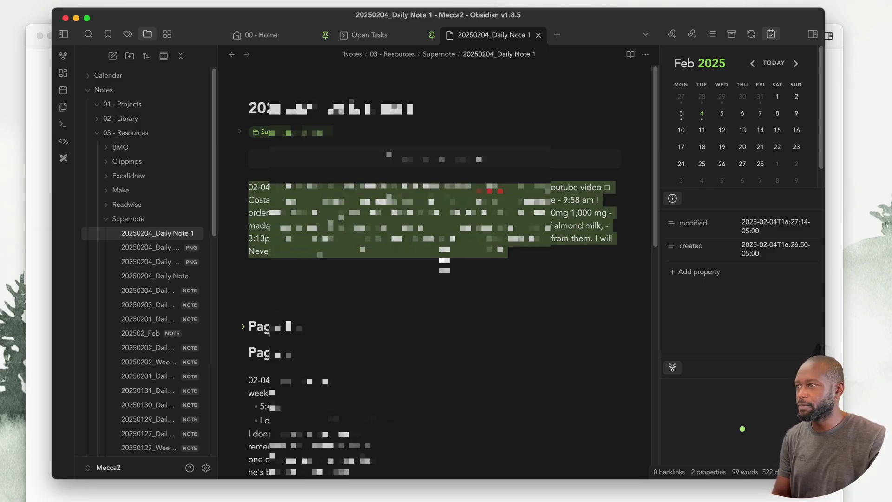
{"action": "left_click_drag", "start_coordinate": [509, 254], "coordinate": [246, 187]}
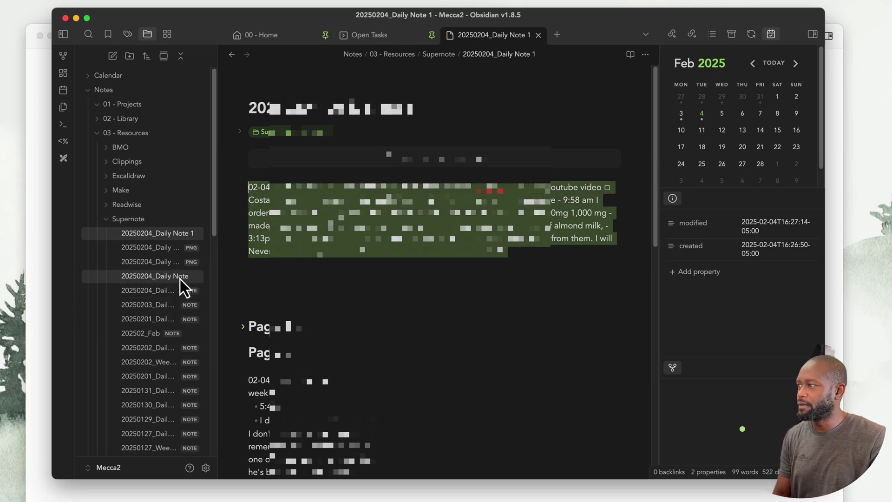
Return to the 20250204_Daily Note .note file and highlight its converted text lines
{"action": "left_click", "coordinate": [185, 290]}
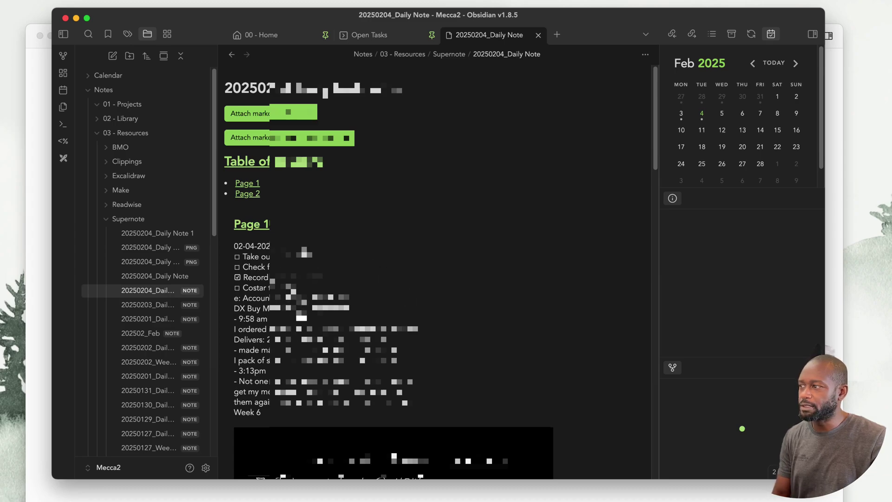
{"action": "left_click_drag", "start_coordinate": [234, 245], "coordinate": [339, 423]}
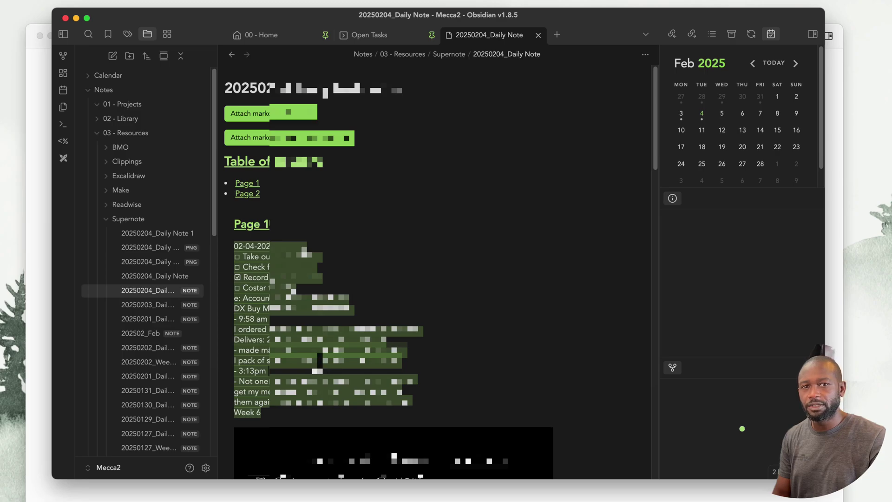
{"action": "left_click_drag", "start_coordinate": [269, 422], "coordinate": [227, 260]}
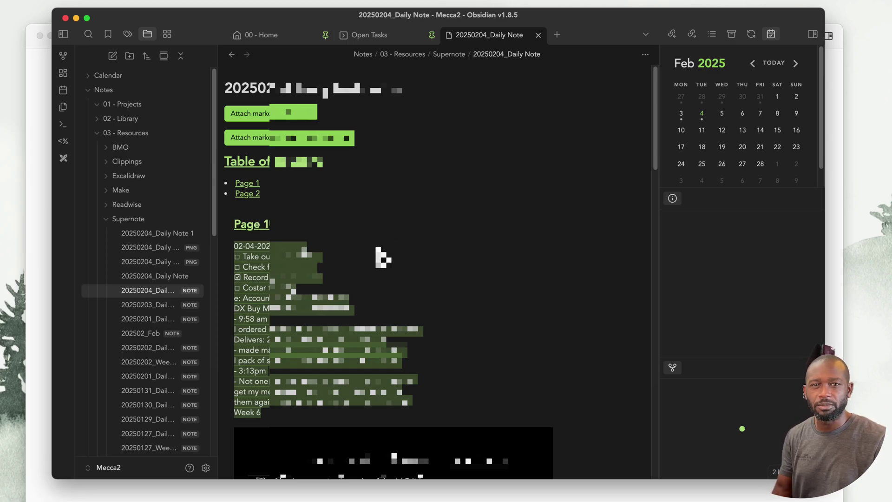
{"action": "left_click", "coordinate": [328, 302]}
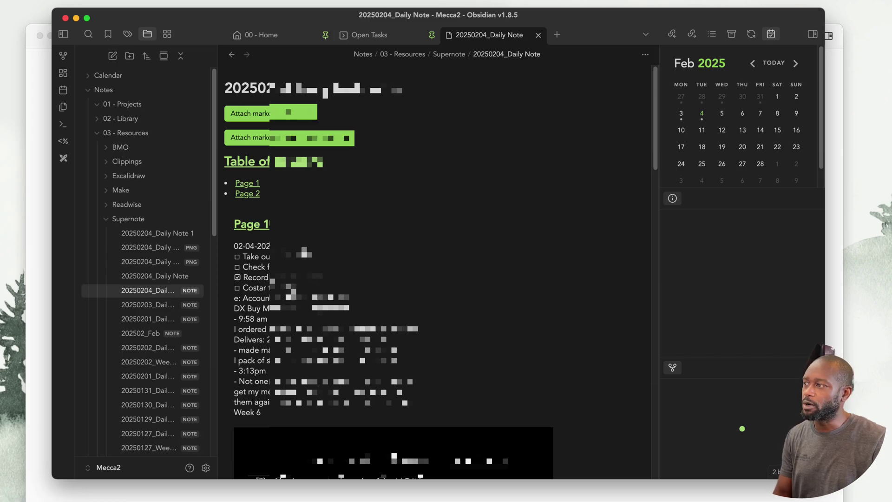
{"action": "key", "text": "super+Tab"}
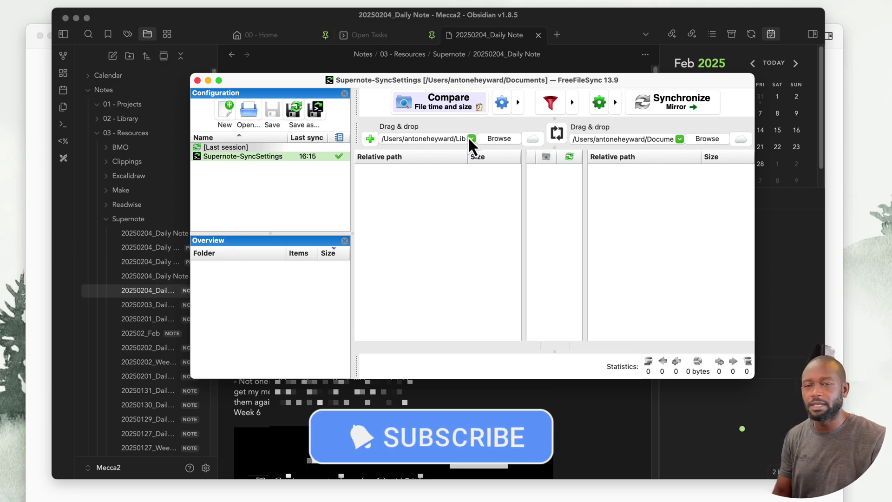
{"action": "left_click", "coordinate": [316, 109]}
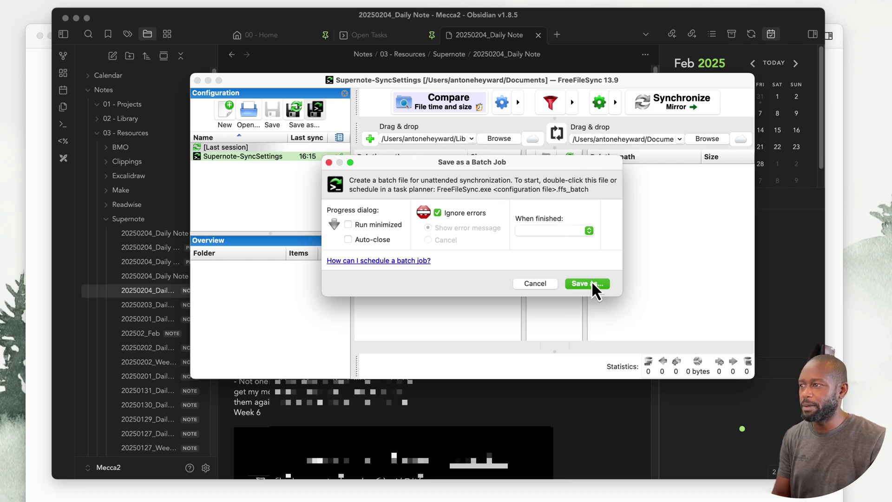
{"action": "left_click", "coordinate": [536, 284]}
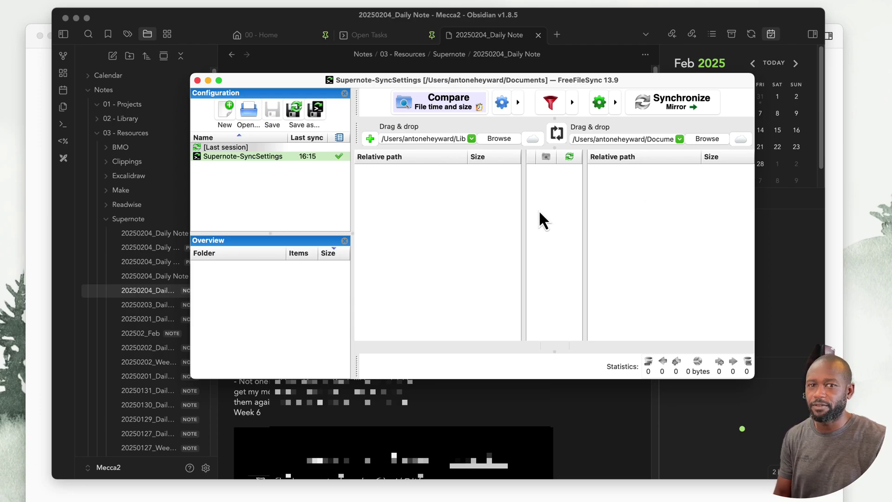
{"action": "left_click", "coordinate": [608, 420]}
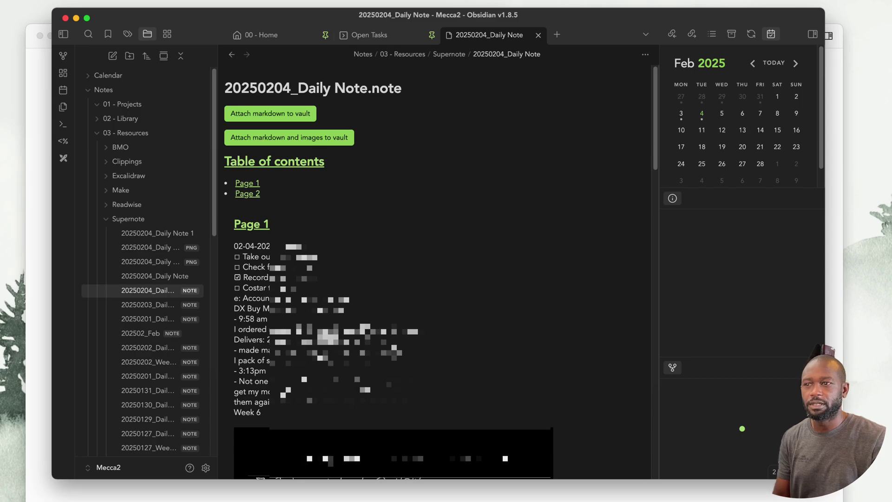
Open the Sync Supernote to Obsidian shortcut in the Shortcuts editor
{"action": "key", "text": "super+space"}
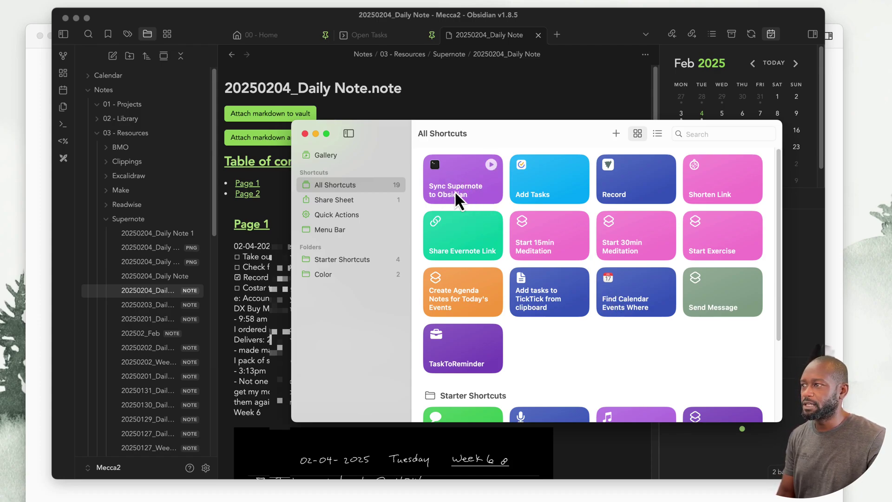
{"action": "right_click", "coordinate": [461, 166]}
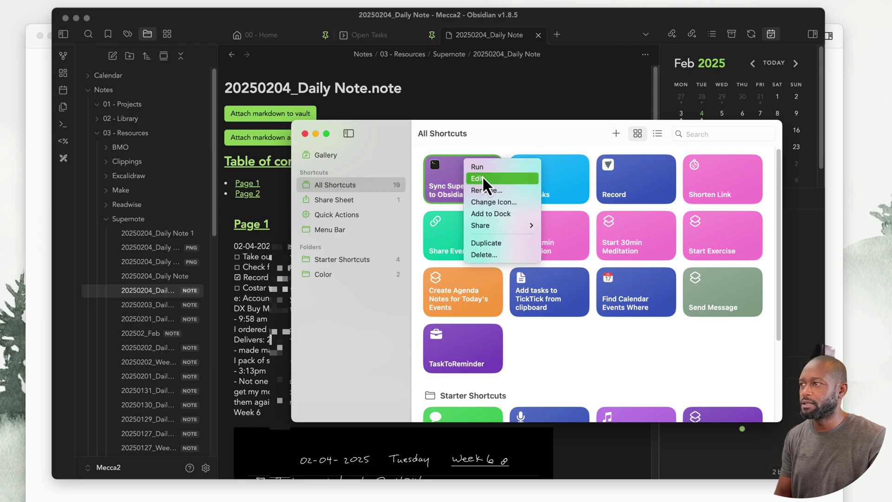
{"action": "left_click", "coordinate": [482, 176]}
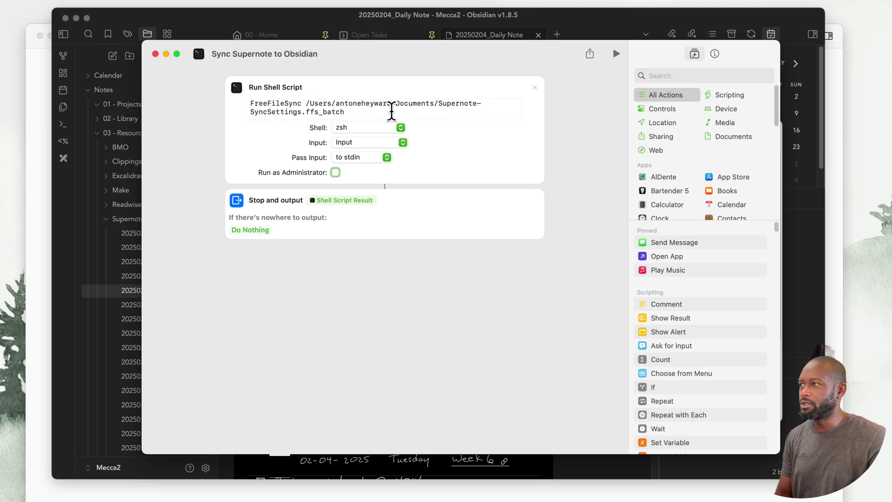
Review the shell script's FreeFileSync command and its Supernote-SyncSettings.ffs_batch file name
{"action": "left_click", "coordinate": [345, 112]}
{"action": "left_click_drag", "start_coordinate": [345, 113], "coordinate": [440, 100]}
{"action": "left_click_drag", "start_coordinate": [303, 100], "coordinate": [237, 98]}
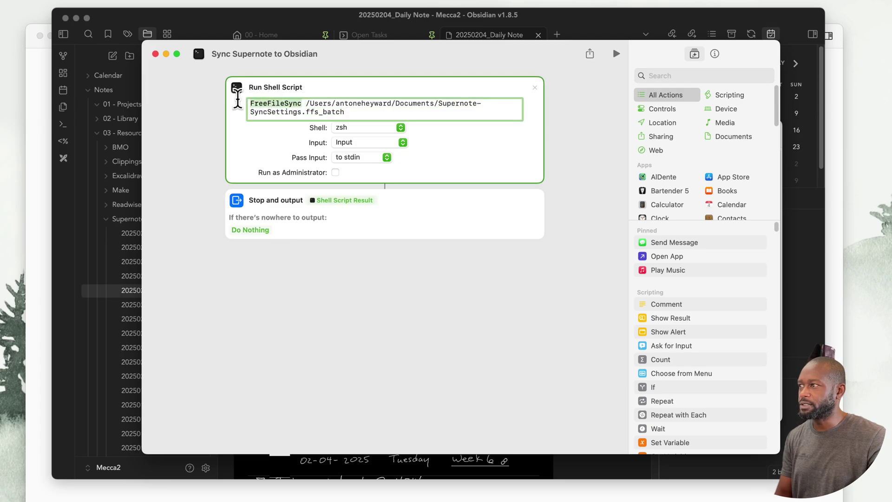
{"action": "left_click", "coordinate": [244, 164]}
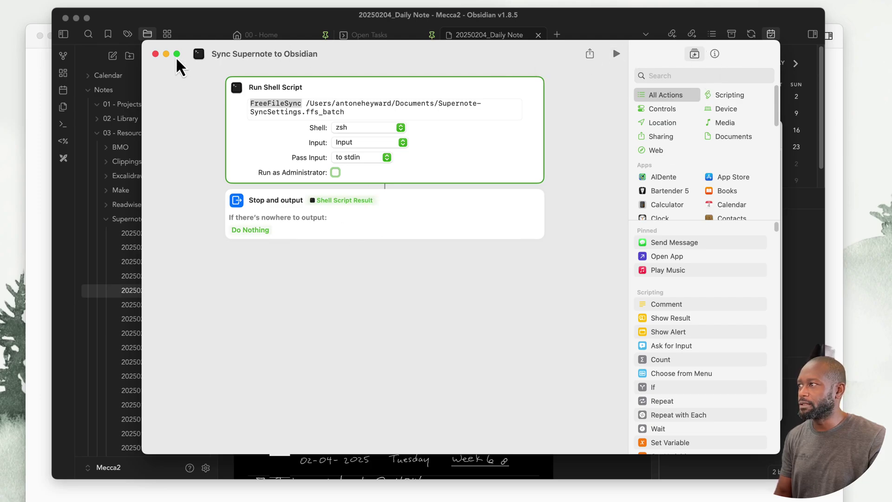
Close the editor, check the Sync Supernote to Obsidian options, and return to the Obsidian note
{"action": "left_click", "coordinate": [155, 54]}
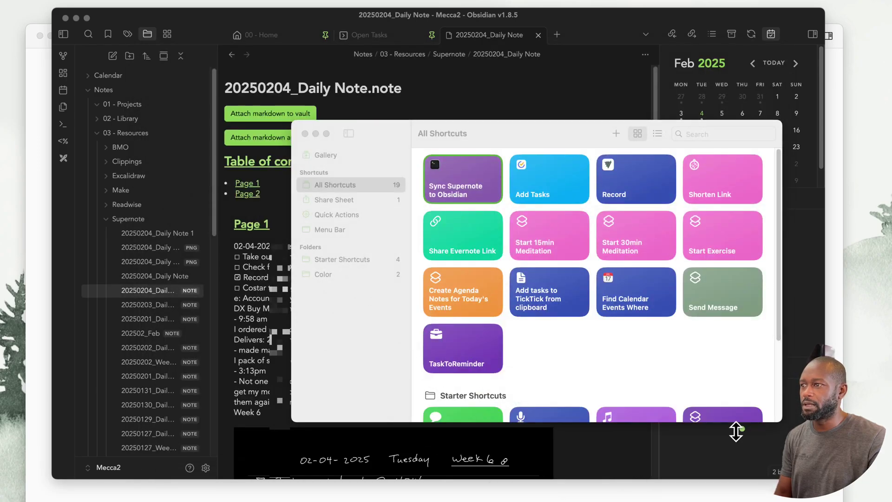
{"action": "left_click_drag", "start_coordinate": [324, 125], "coordinate": [242, 114]}
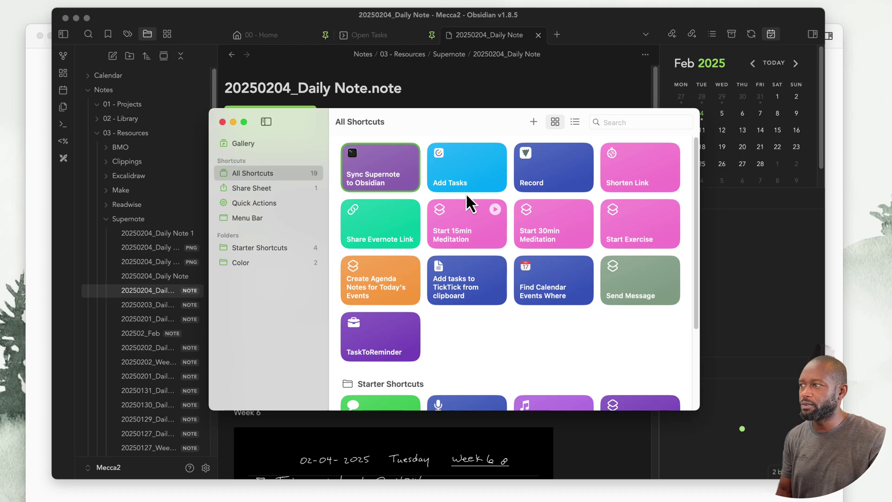
{"action": "right_click", "coordinate": [389, 163]}
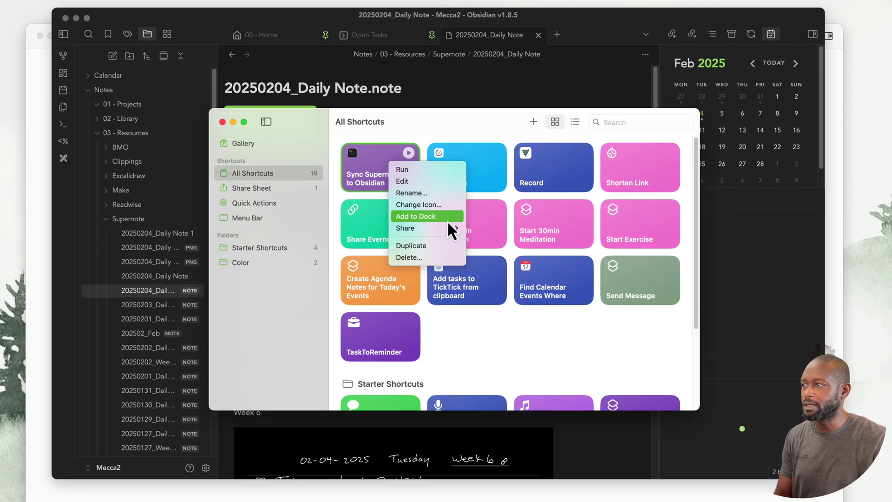
{"action": "left_click", "coordinate": [502, 354]}
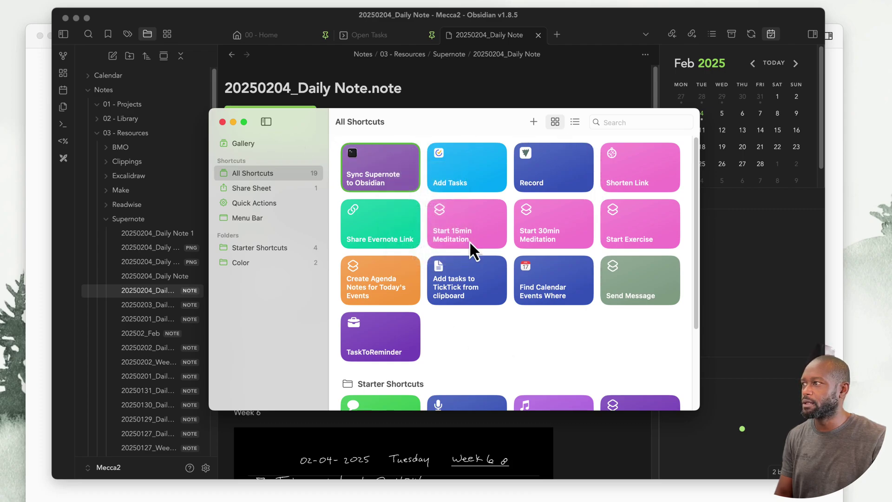
{"action": "left_click", "coordinate": [284, 470]}
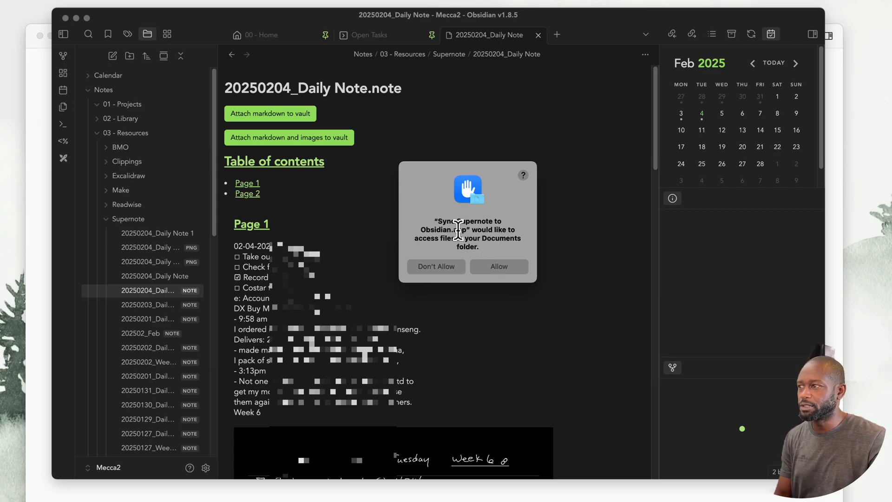
Grant Documents folder access, check the sync log, and close the completed FreeFileSync report
{"action": "left_click", "coordinate": [506, 267]}
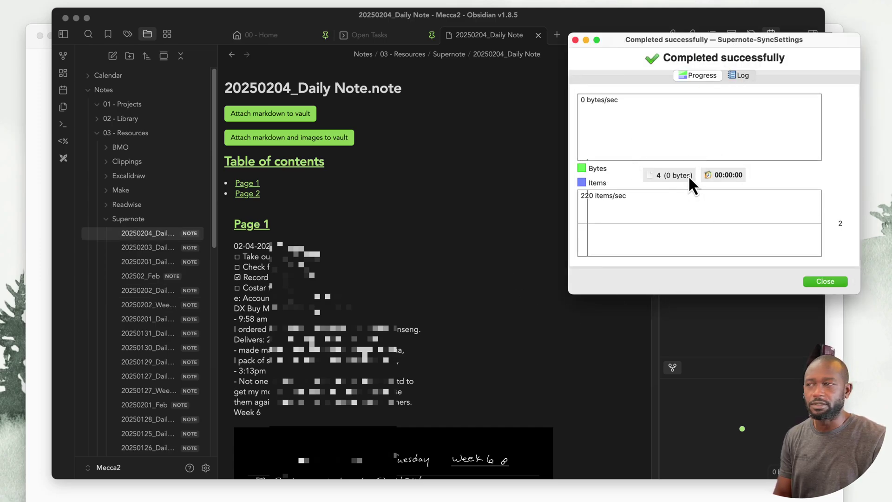
{"action": "left_click", "coordinate": [741, 75]}
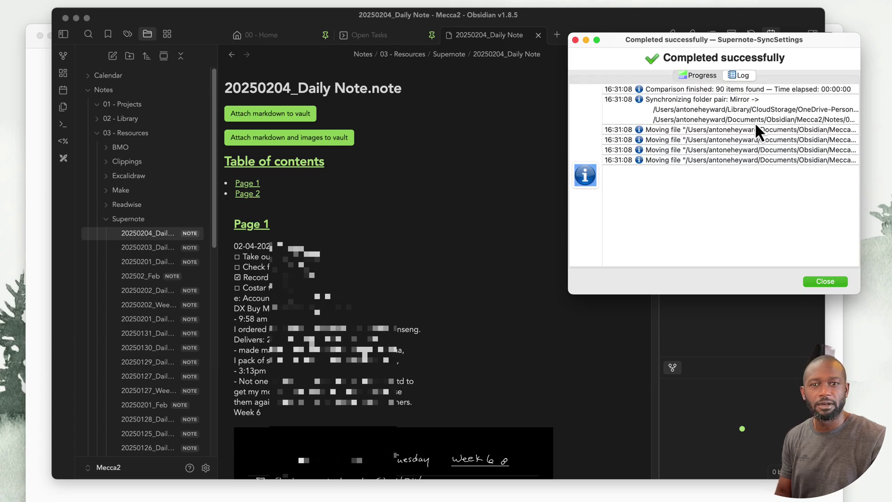
{"action": "left_click", "coordinate": [826, 282]}
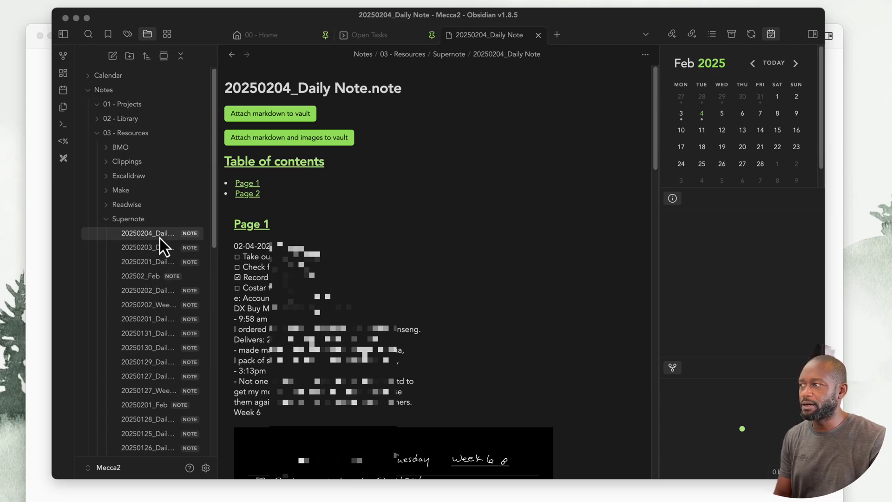
{"action": "scroll", "coordinate": [166, 371], "scroll_direction": "down", "scroll_amount": 5}
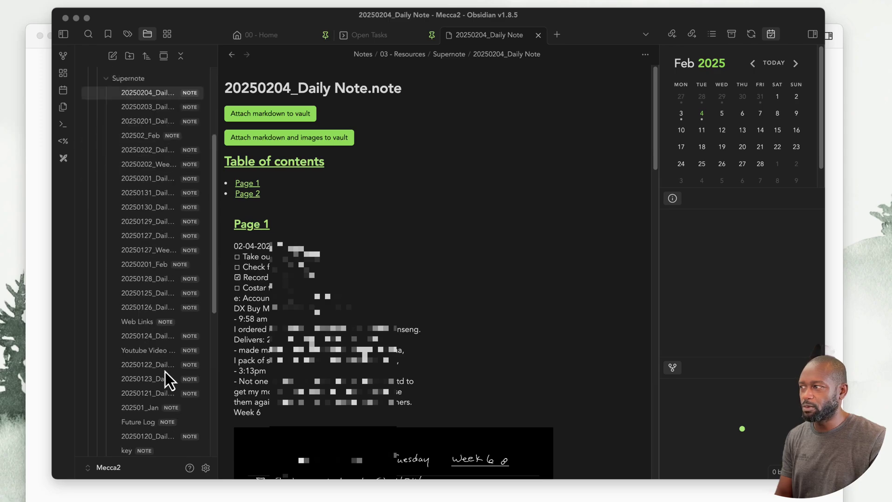
{"action": "scroll", "coordinate": [165, 372], "scroll_direction": "up", "scroll_amount": 5}
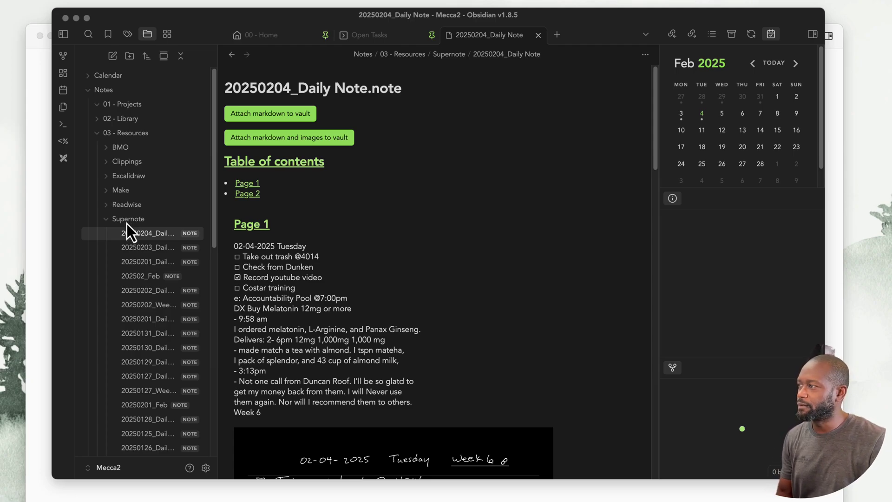
Bring Obsidian to the front and fold the Supernote folder in the file explorer
{"action": "left_click", "coordinate": [105, 225]}
{"action": "left_click", "coordinate": [110, 223]}
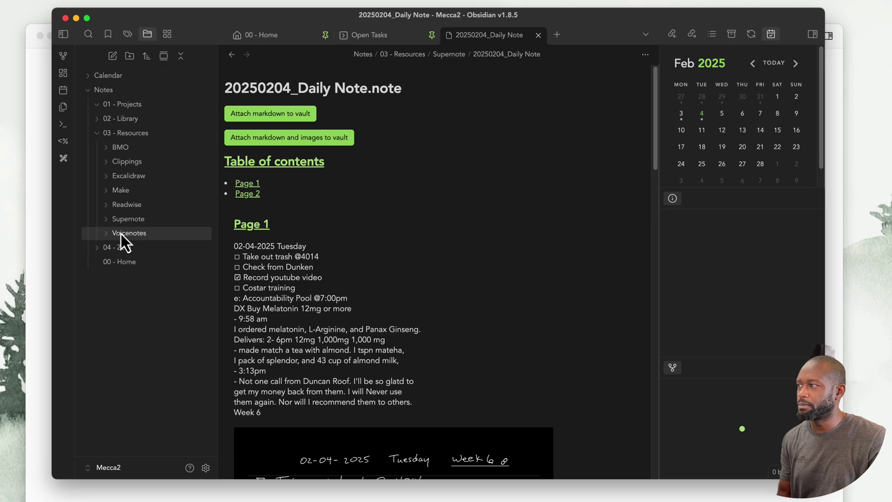